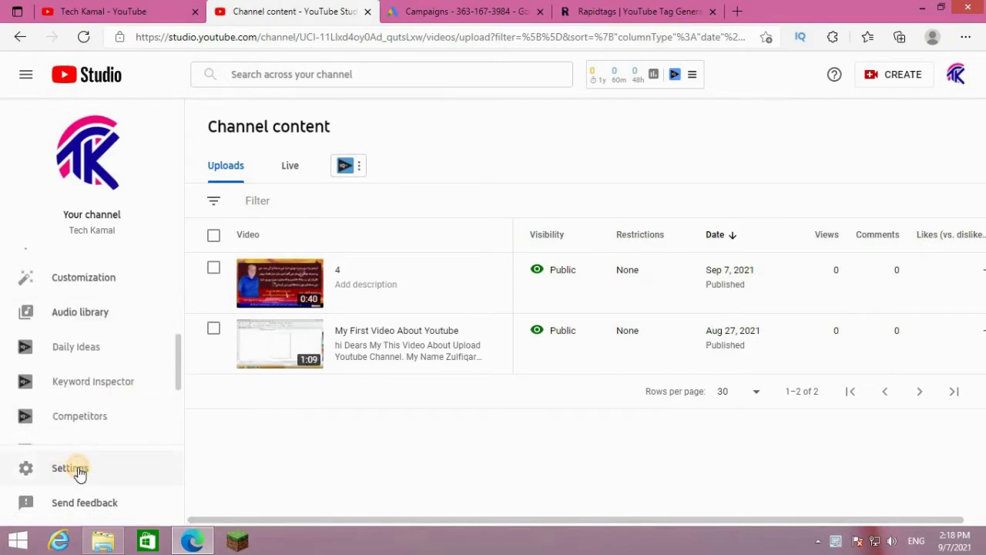
Open the channel settings and set the default currency to USD — US Dollar.
left_click(77, 468)
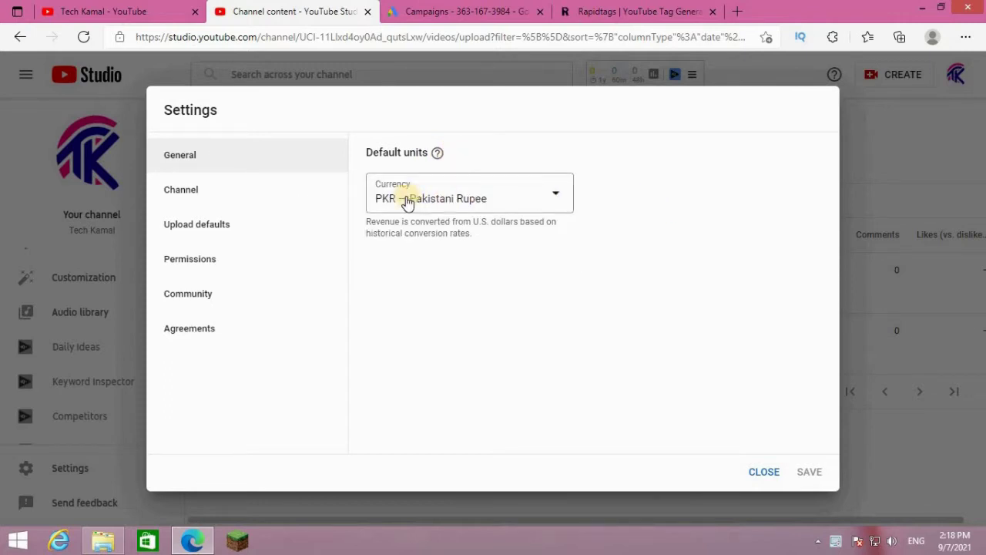
left_click(557, 198)
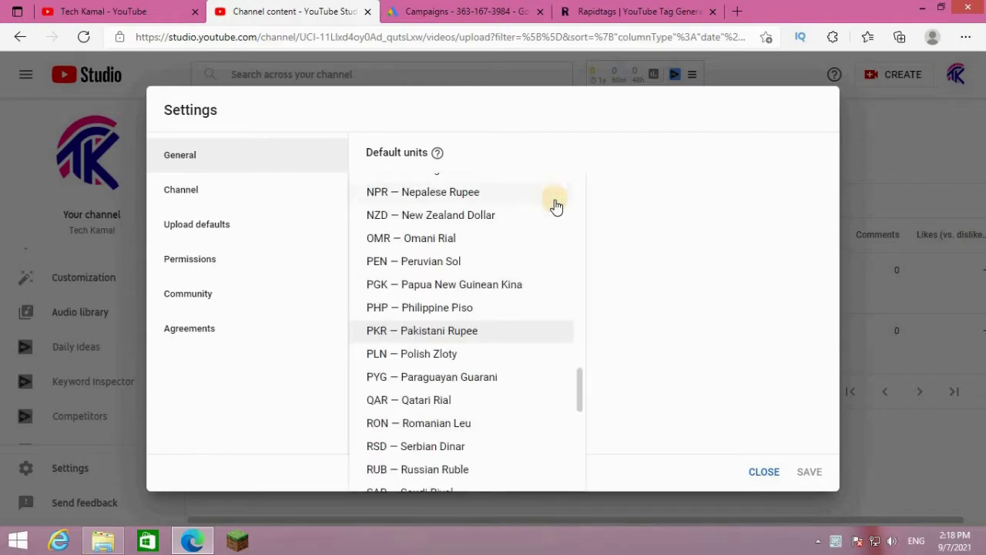
left_click_drag(574, 383, 595, 182)
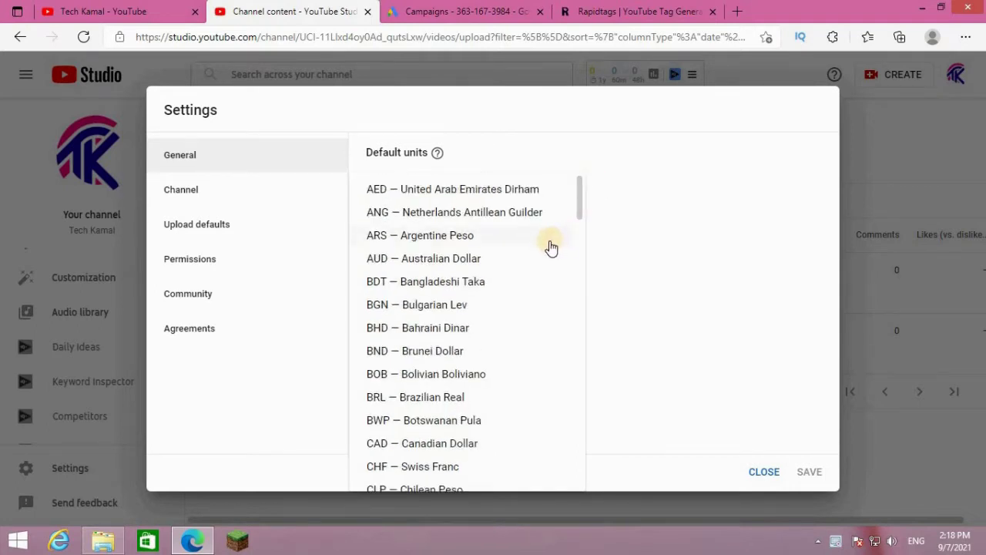
scroll(551, 247, "down", 3)
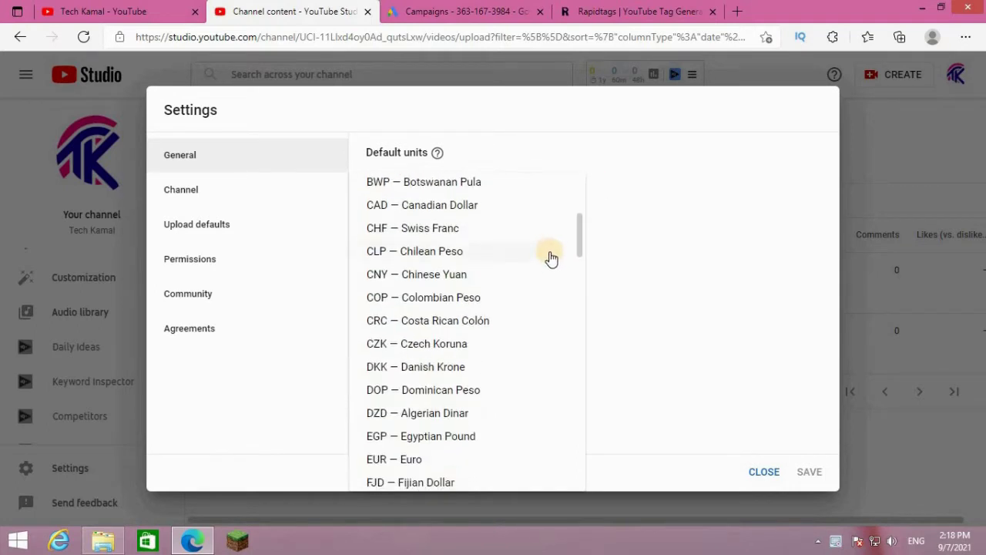
scroll(551, 258, "down", 12)
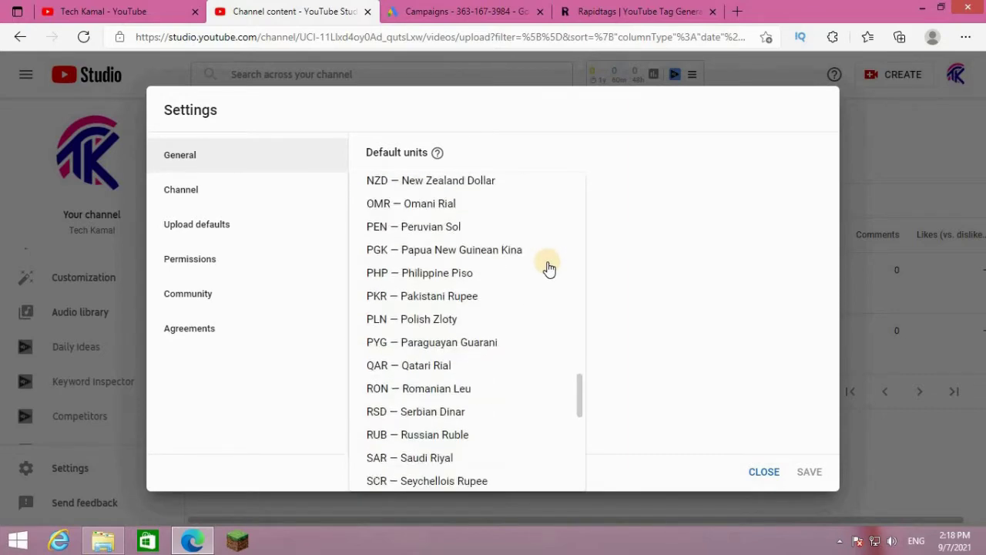
scroll(548, 270, "down", 6)
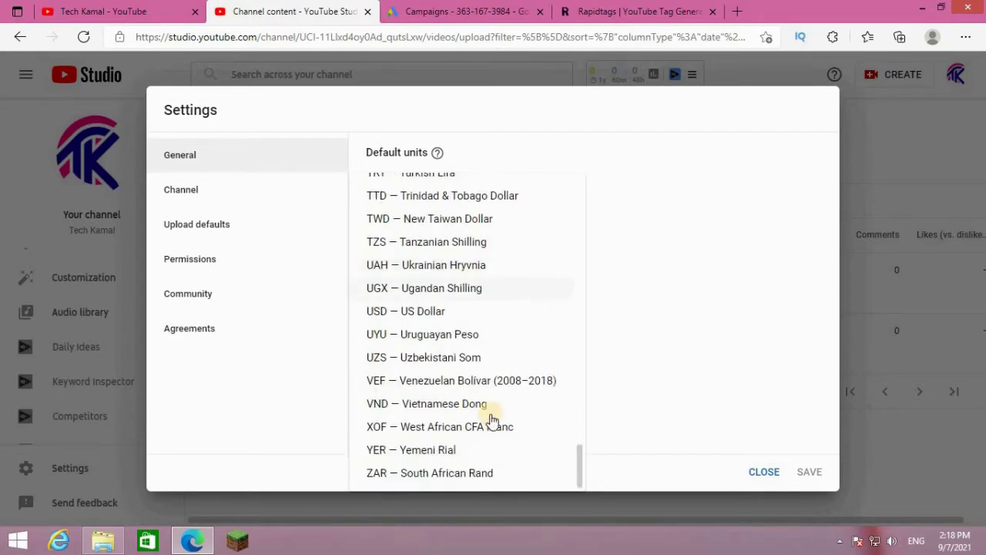
left_click(440, 311)
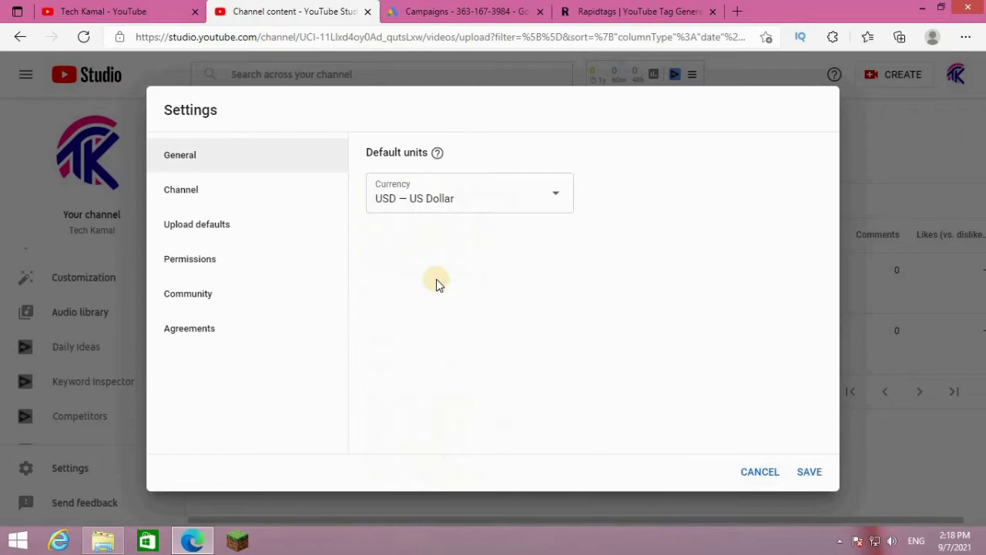
left_click(482, 209)
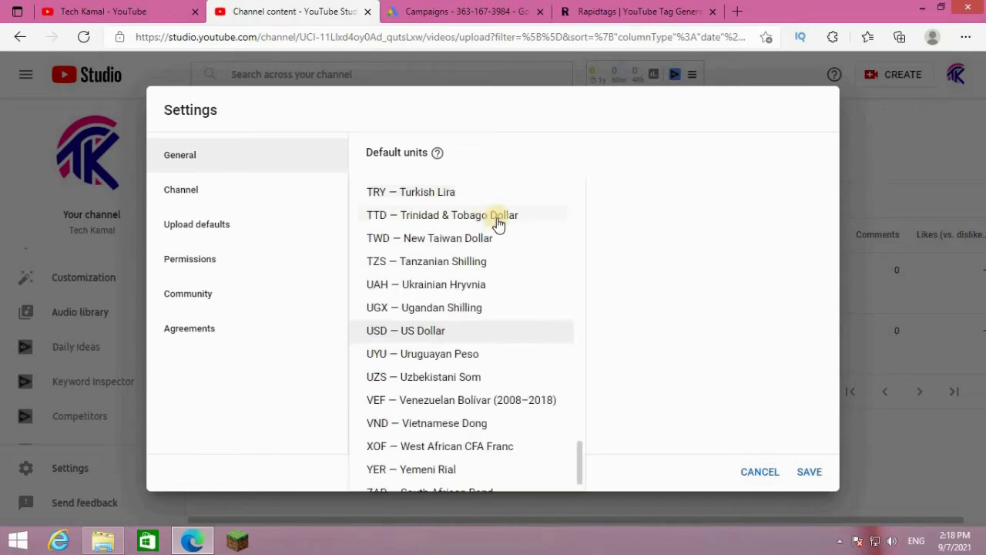
left_click(656, 235)
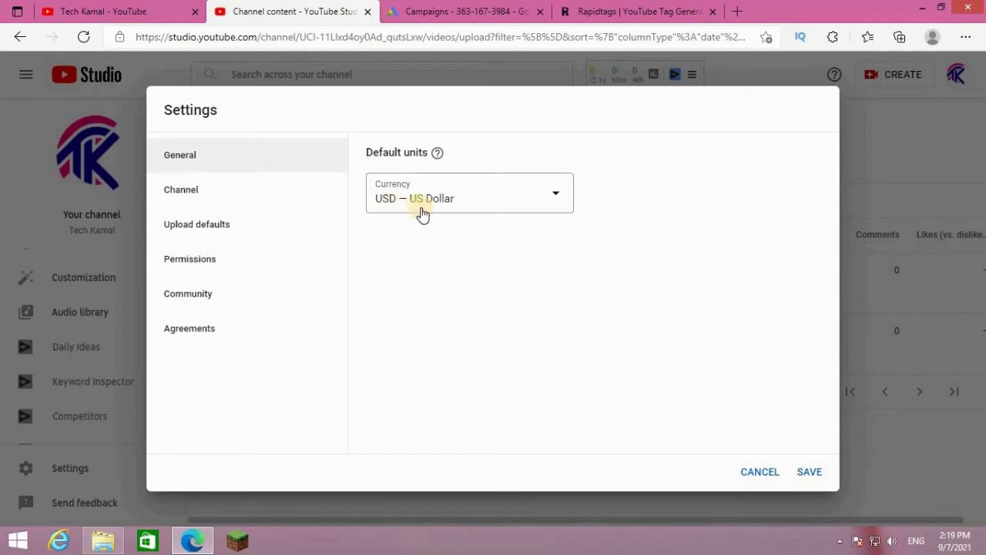
Show the channel's basic info settings and place the cursor in the empty channel keywords box.
left_click(193, 194)
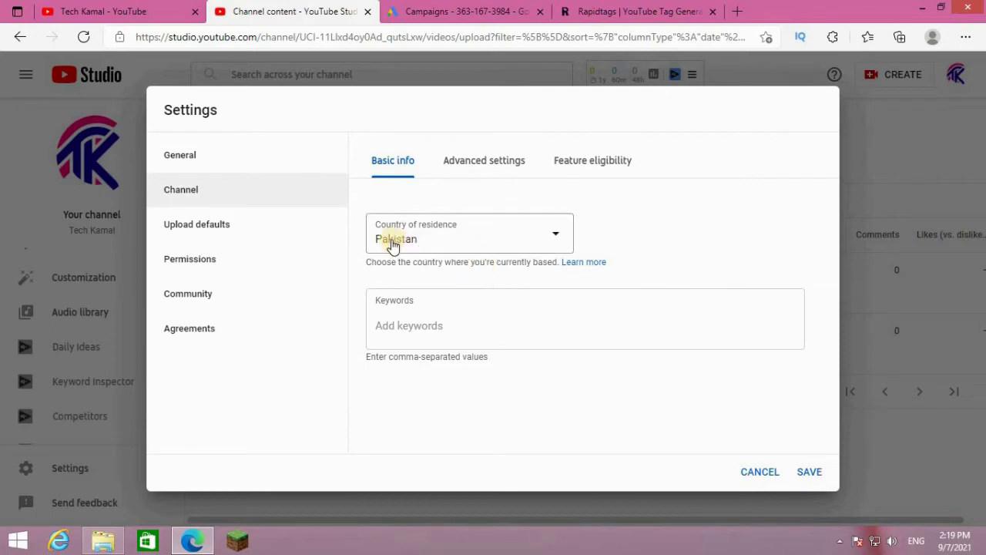
left_click(511, 335)
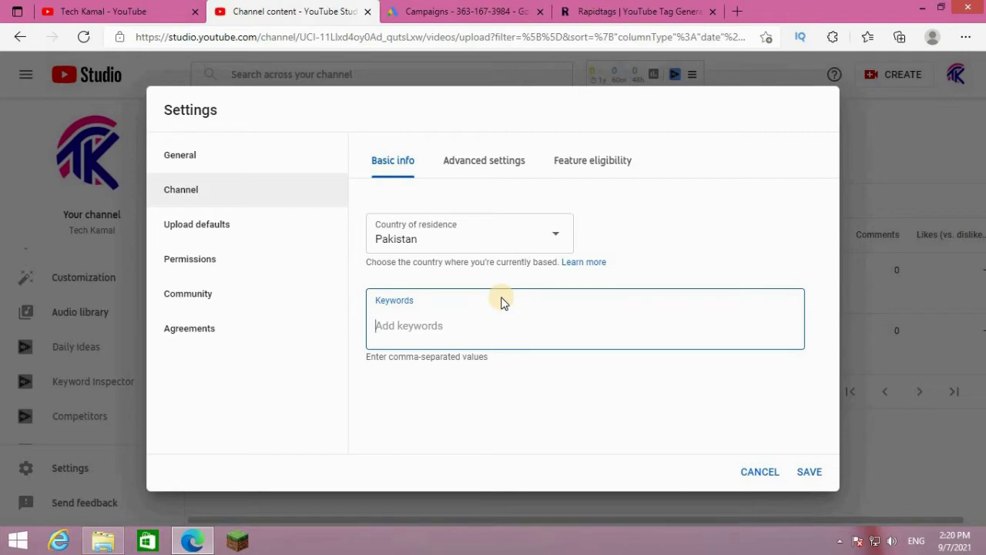
Switch to the open Google Ads page and open the Keyword Planner.
left_click(429, 10)
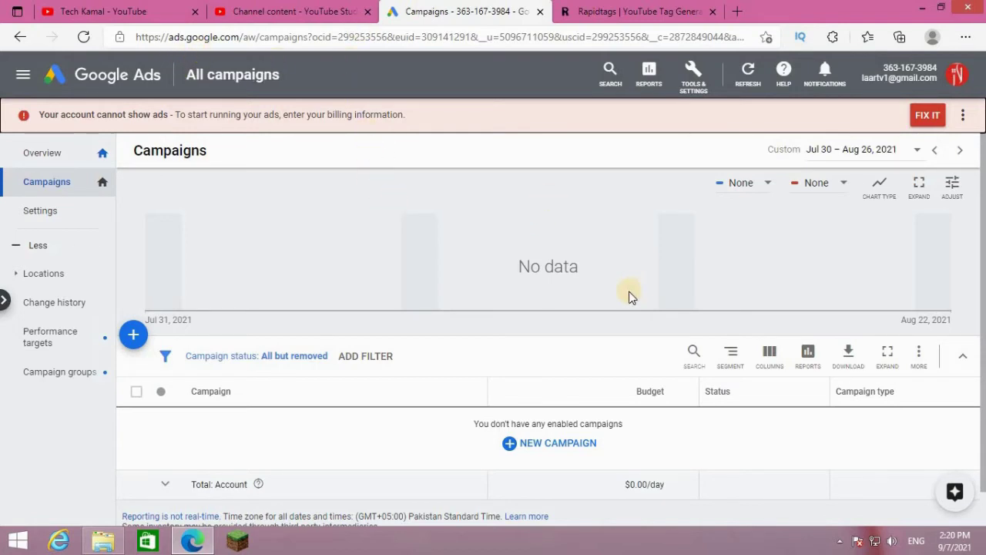
scroll(629, 291, "down", 1)
scroll(522, 331, "up", 1)
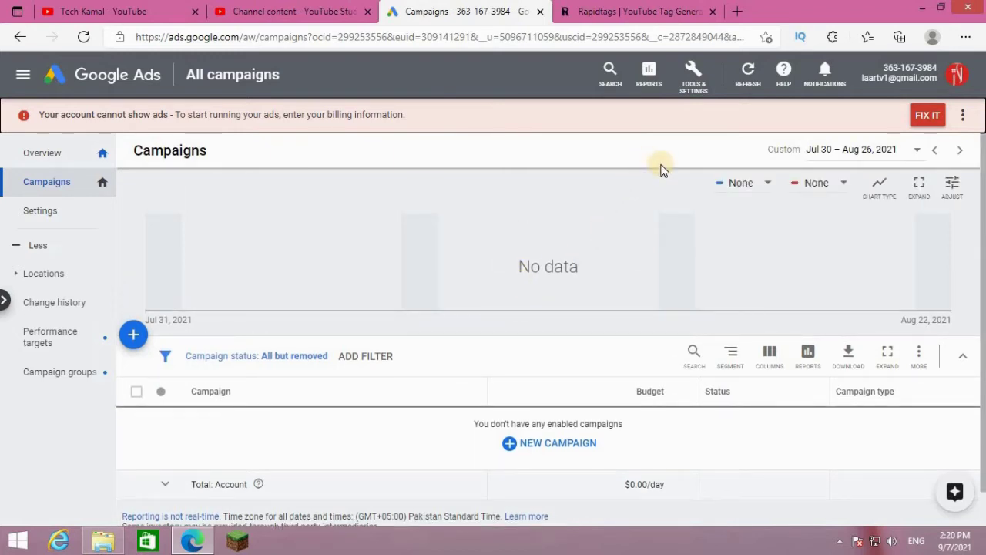
left_click(707, 89)
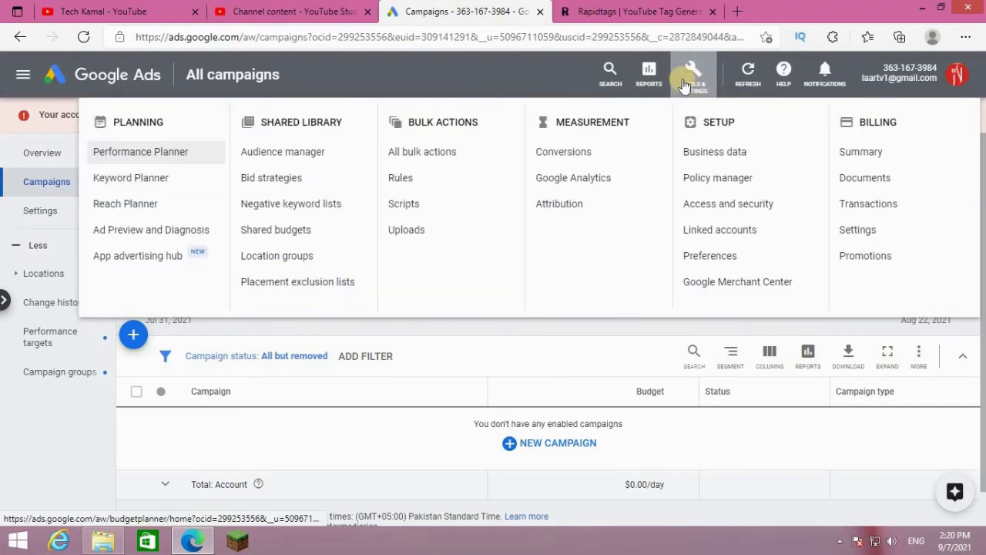
left_click(133, 183)
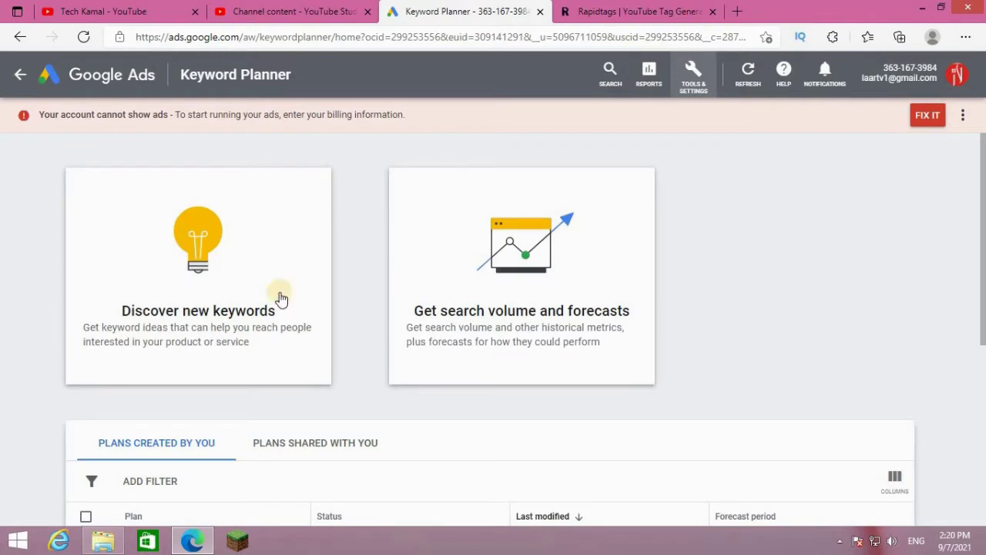
Discover new keywords starting from the keyword "computer" and get the results.
left_click(203, 263)
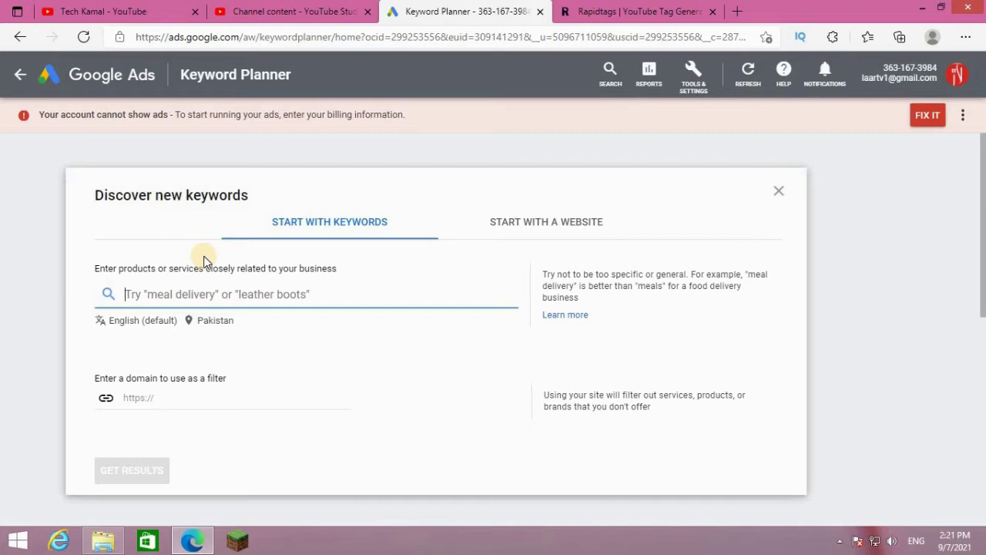
type("c")
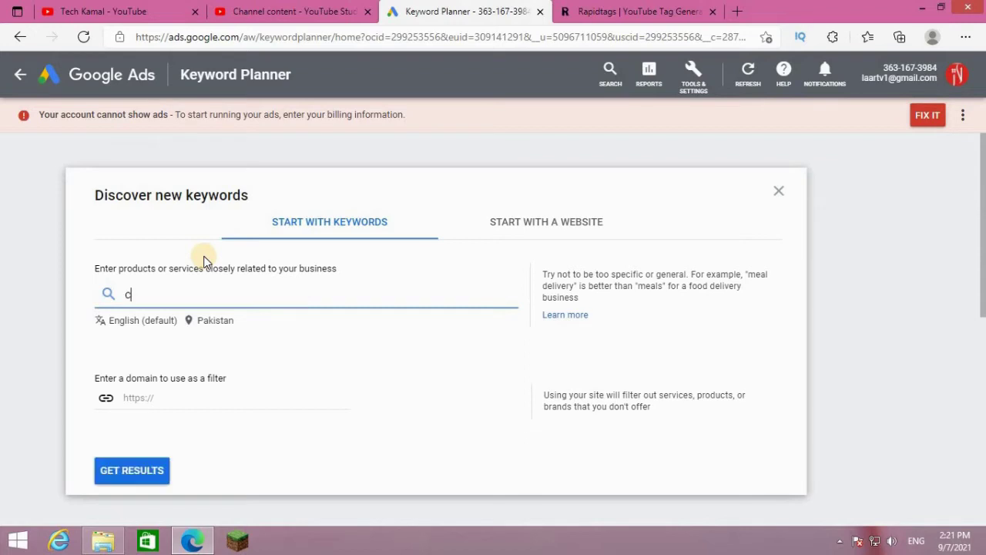
type("omputer")
key("Return")
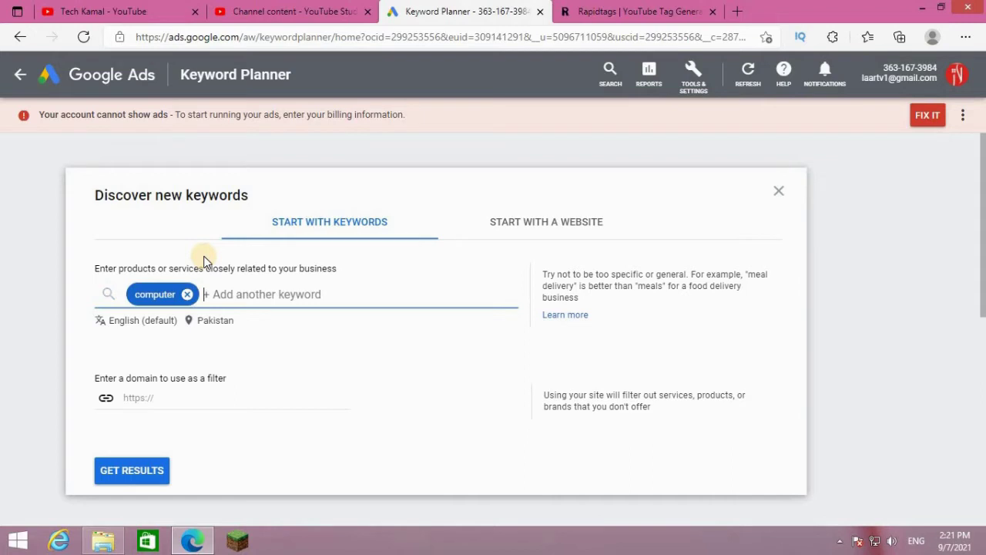
left_click(154, 468)
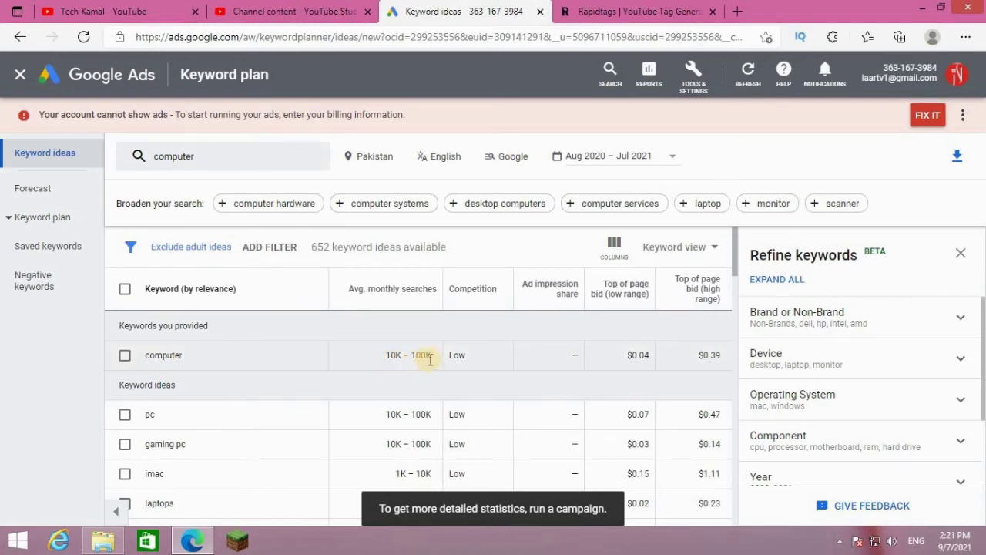
Close the keyword refinement suggestions and examine the average monthly searches and competition of the keyword ideas.
left_click_drag(431, 359, 417, 368)
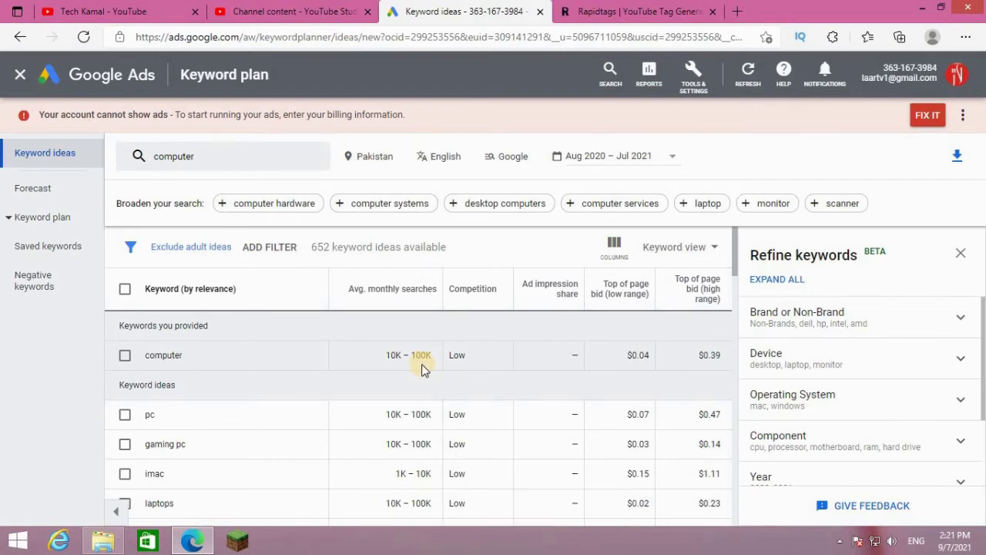
left_click(961, 255)
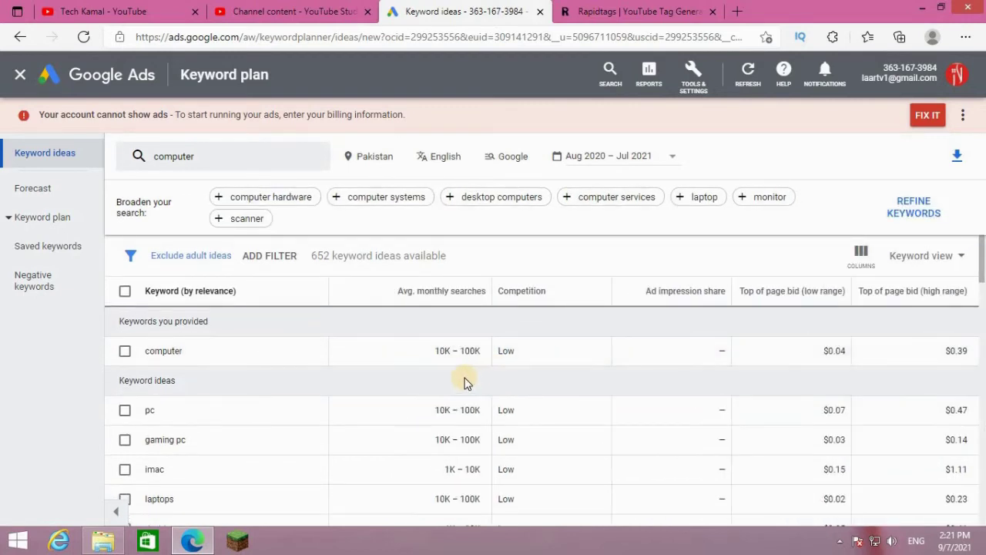
scroll(159, 370, "down", 1)
scroll(175, 389, "up", 1)
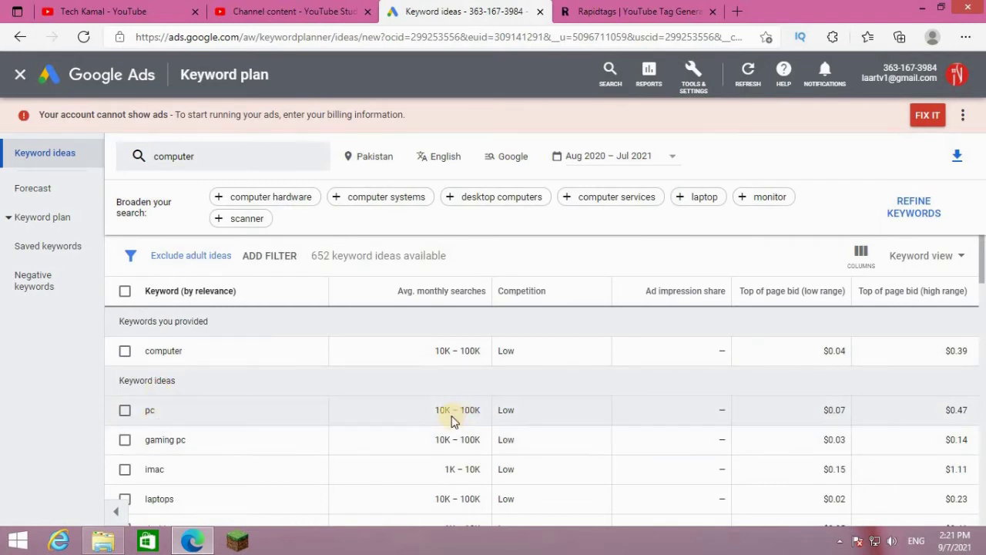
mouse_move(512, 290)
scroll(466, 439, "down", 1)
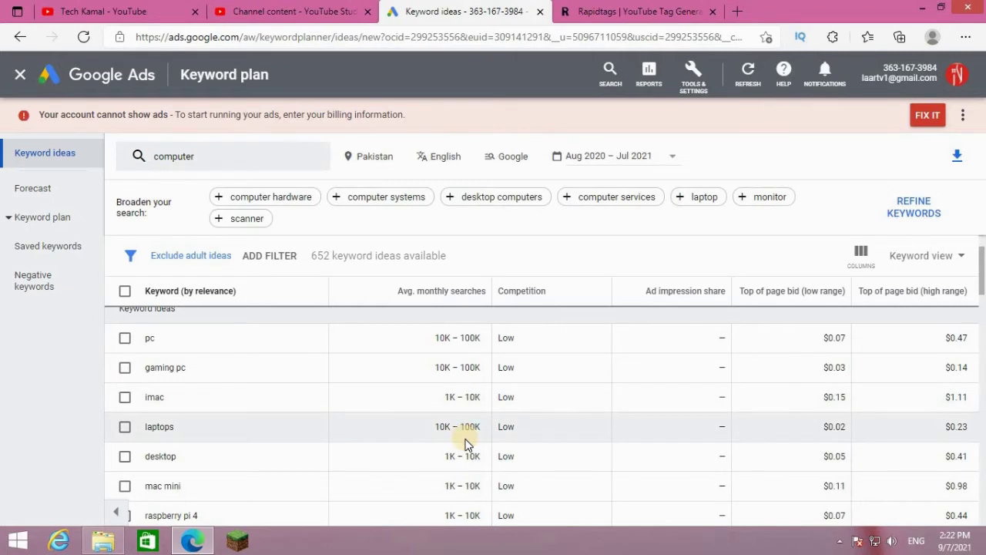
scroll(458, 423, "down", 1)
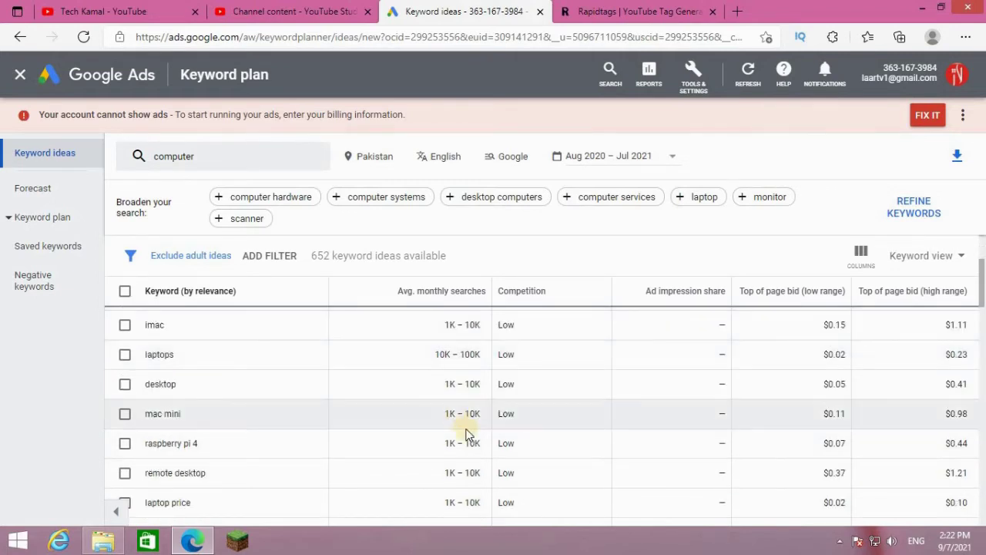
scroll(466, 436, "down", 3)
scroll(470, 455, "down", 3)
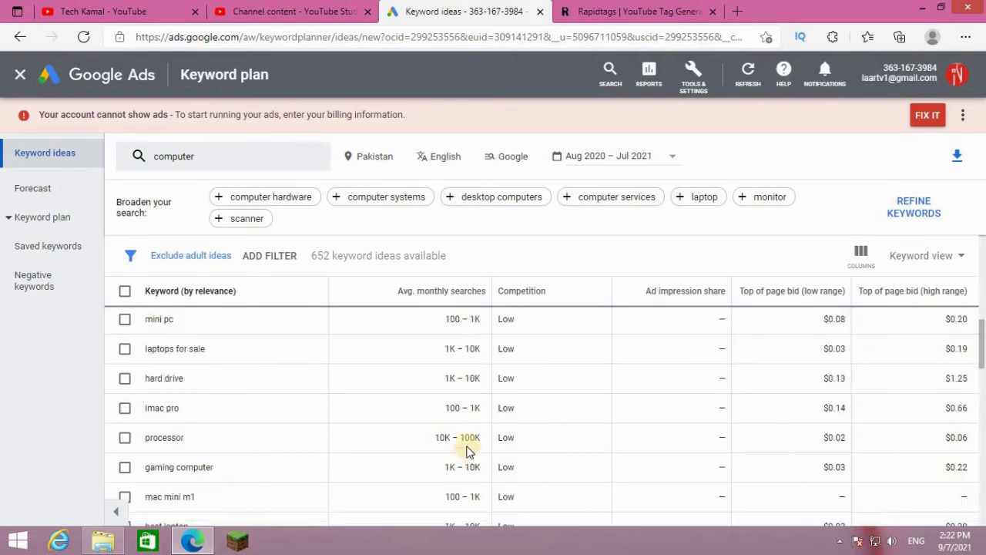
scroll(466, 447, "up", 1)
scroll(425, 470, "up", 5)
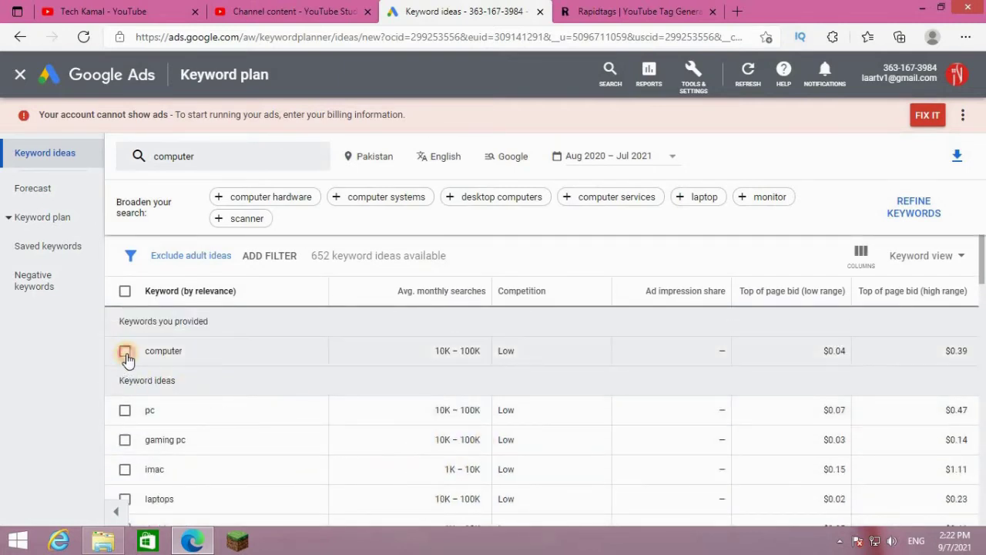
Select the keywords "computer", "pc", "gaming pc", "laptops" and "processor" in the keyword ideas list.
left_click(125, 352)
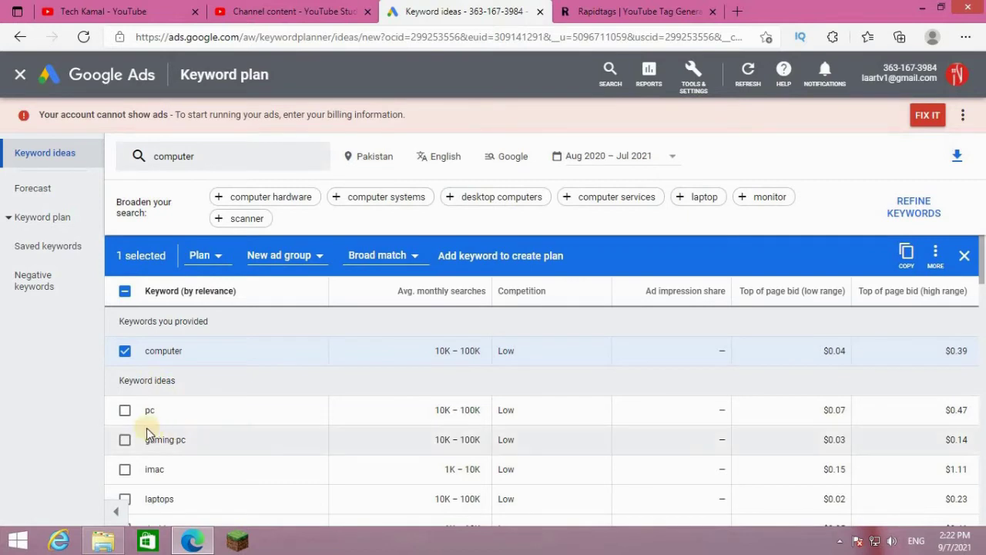
left_click(126, 414)
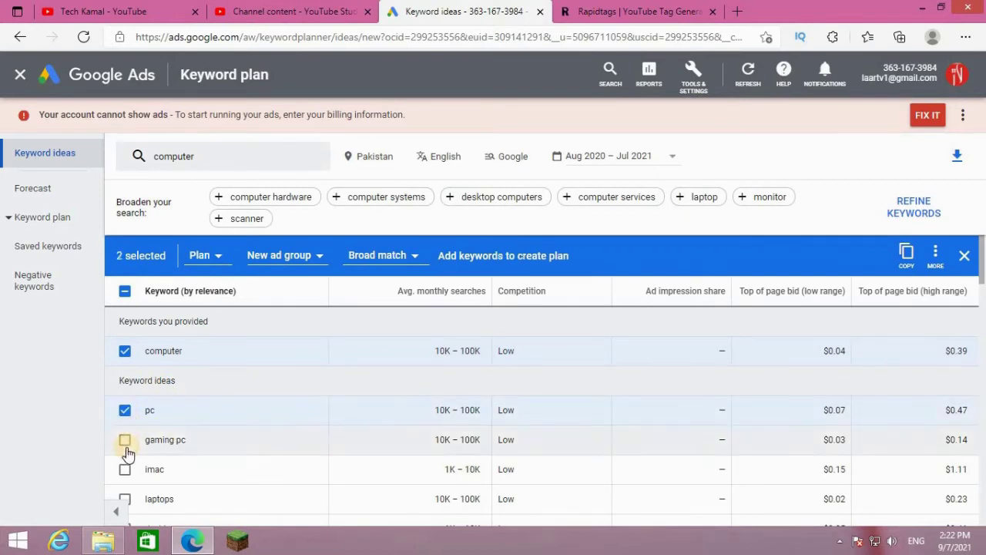
left_click(125, 440)
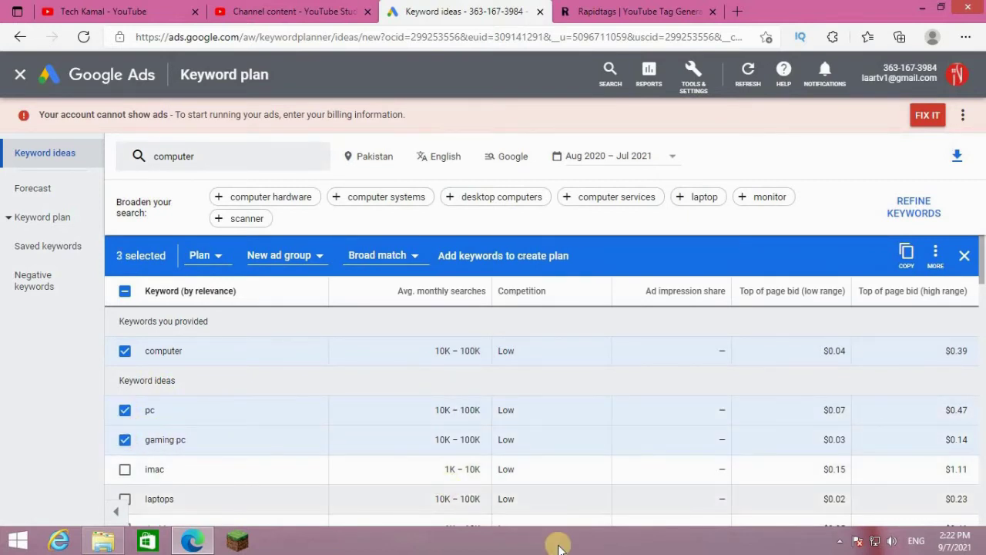
left_click(125, 499)
scroll(216, 481, "down", 2)
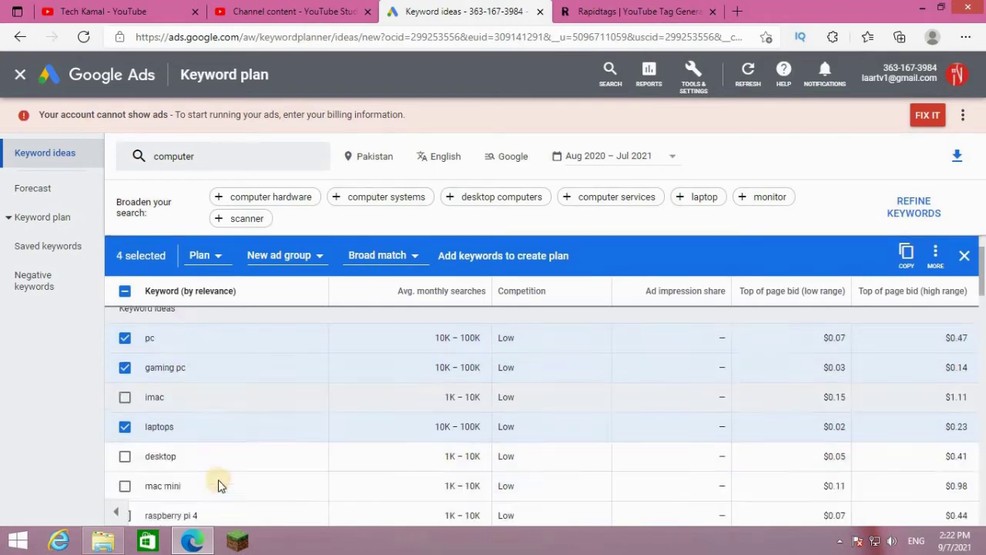
scroll(221, 474, "down", 2)
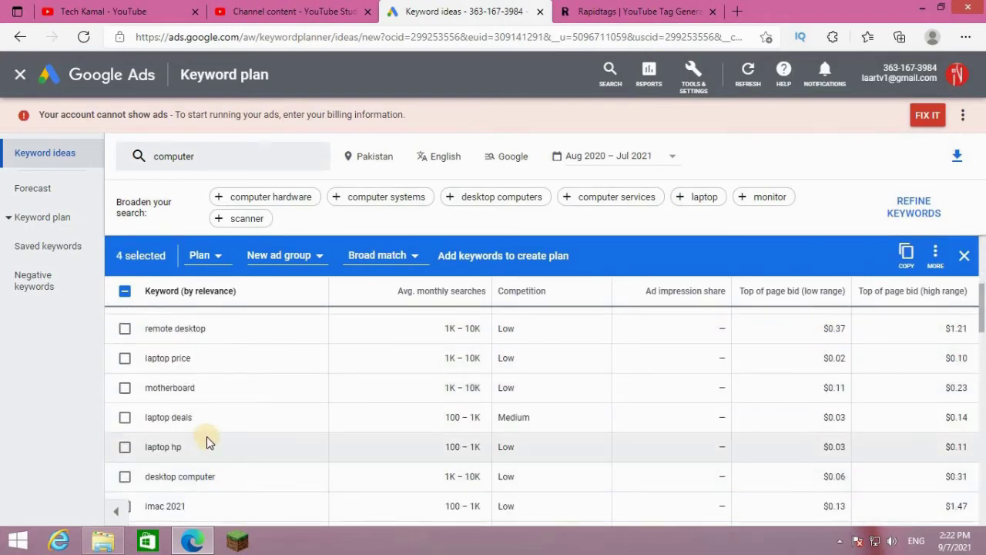
scroll(254, 438, "down", 1)
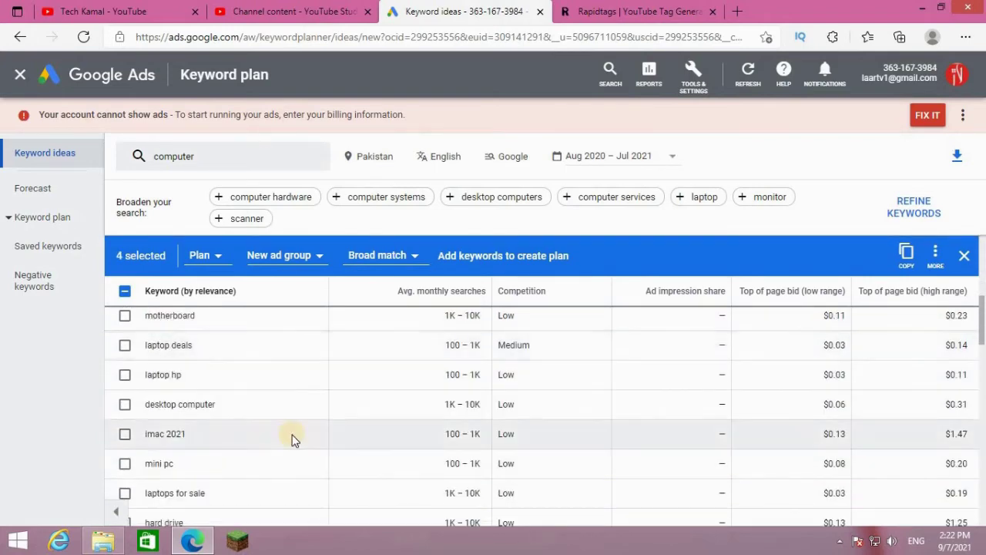
scroll(283, 445, "down", 1)
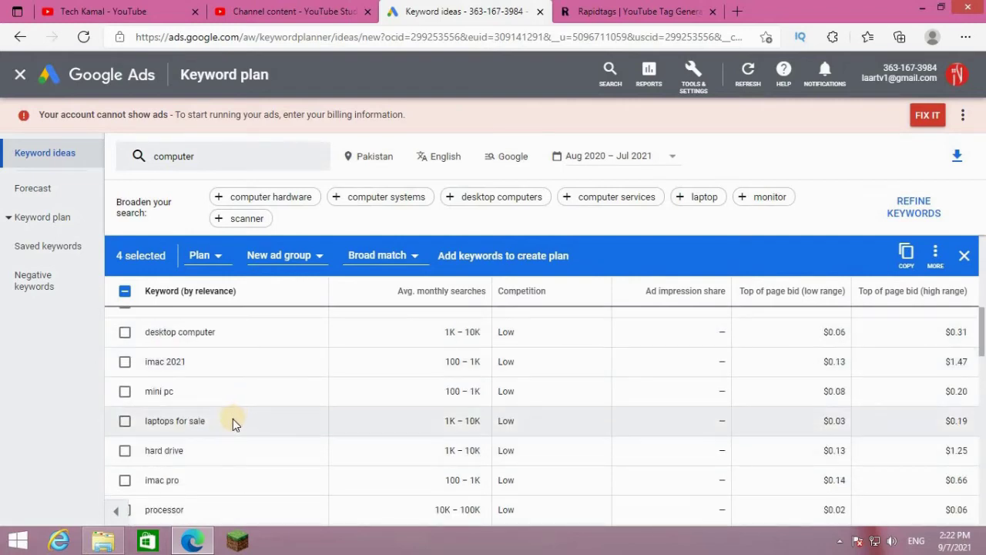
scroll(233, 420, "down", 1)
left_click(133, 438)
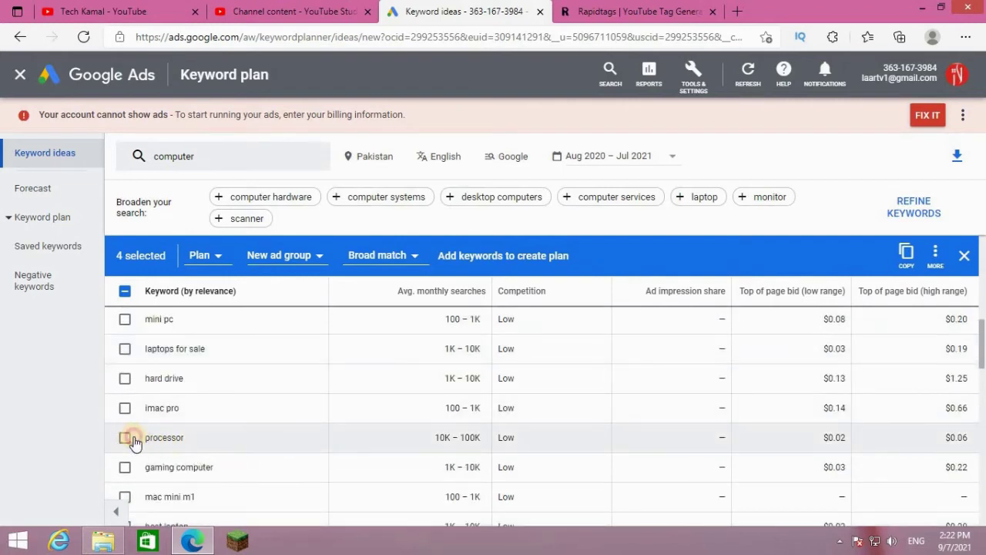
Add "mainframe computer", "mini computer" and "best gaming pc" to the keyword selection and copy all selected keywords.
scroll(141, 437, "down", 2)
scroll(147, 437, "down", 3)
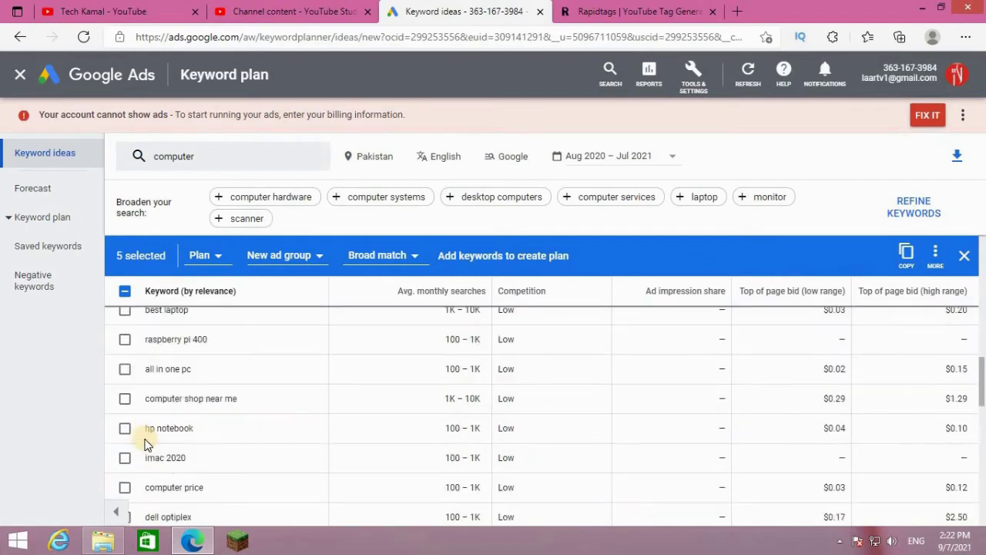
scroll(151, 444, "down", 5)
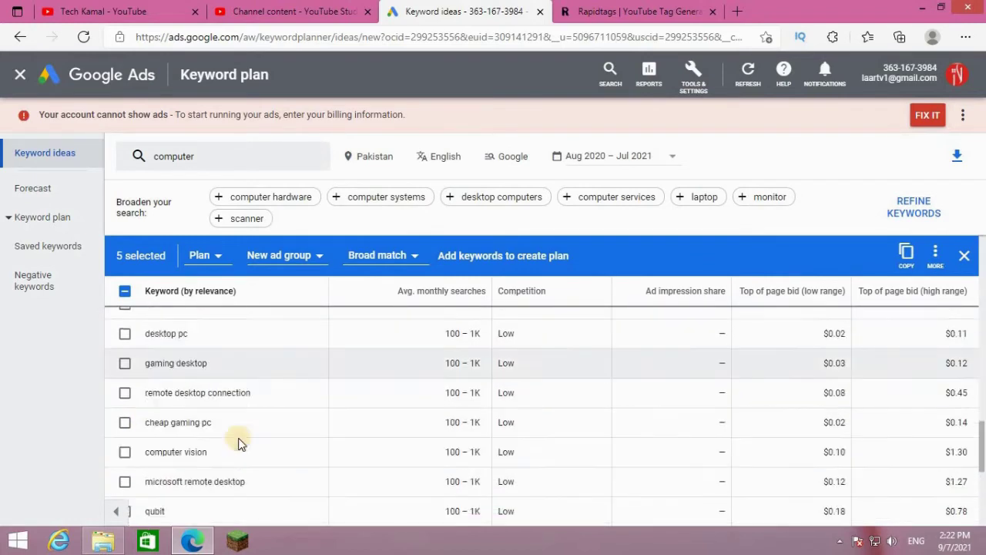
scroll(240, 443, "down", 3)
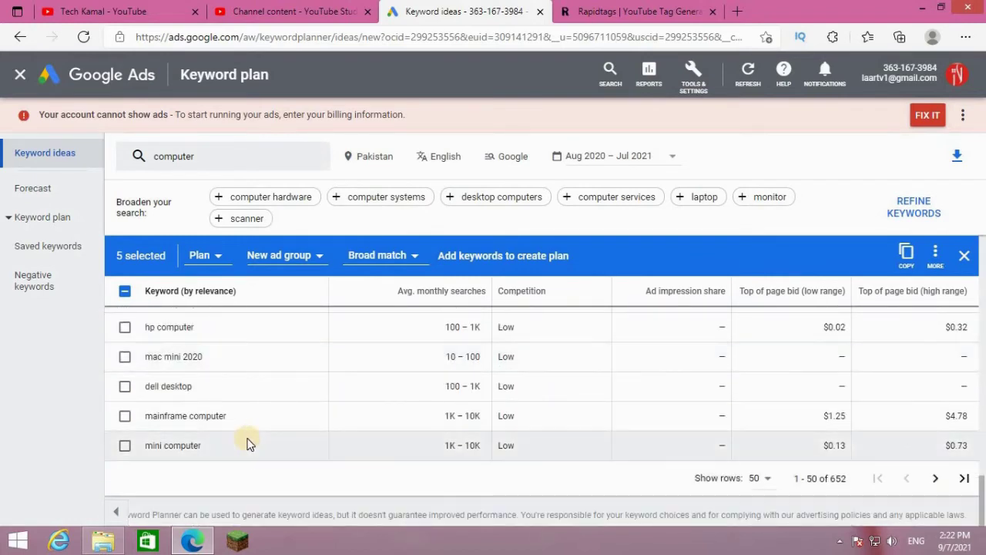
left_click(125, 416)
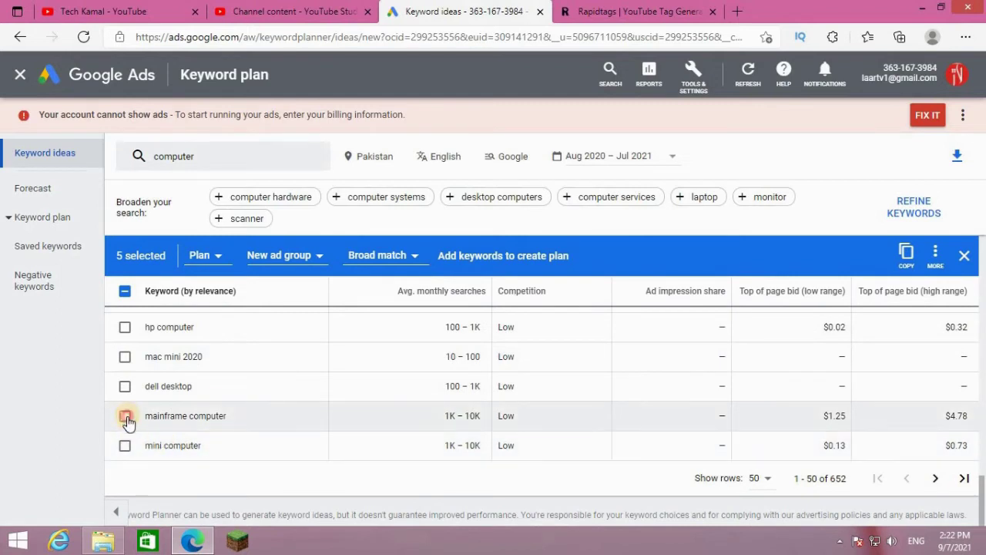
left_click(124, 446)
scroll(229, 448, "up", 2)
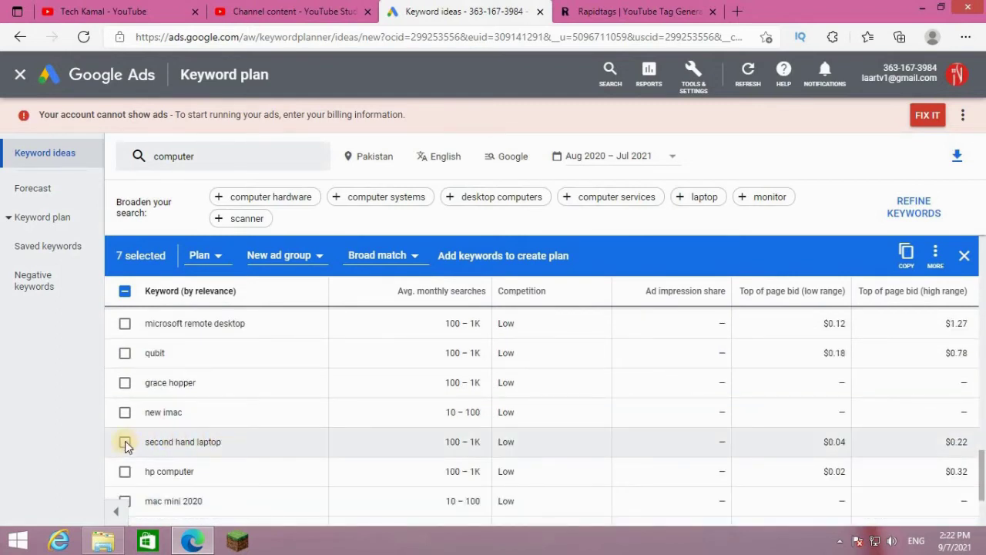
scroll(126, 446, "up", 5)
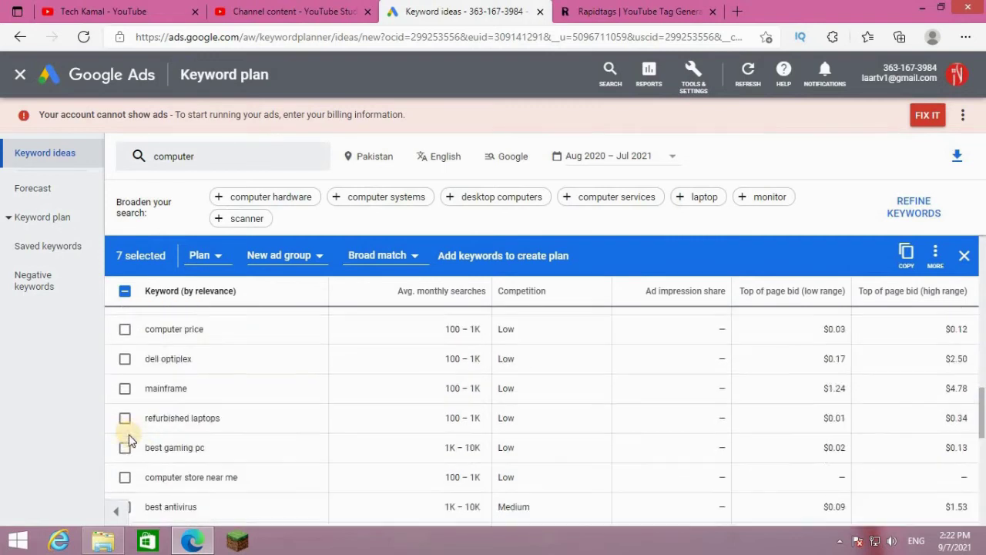
left_click(124, 447)
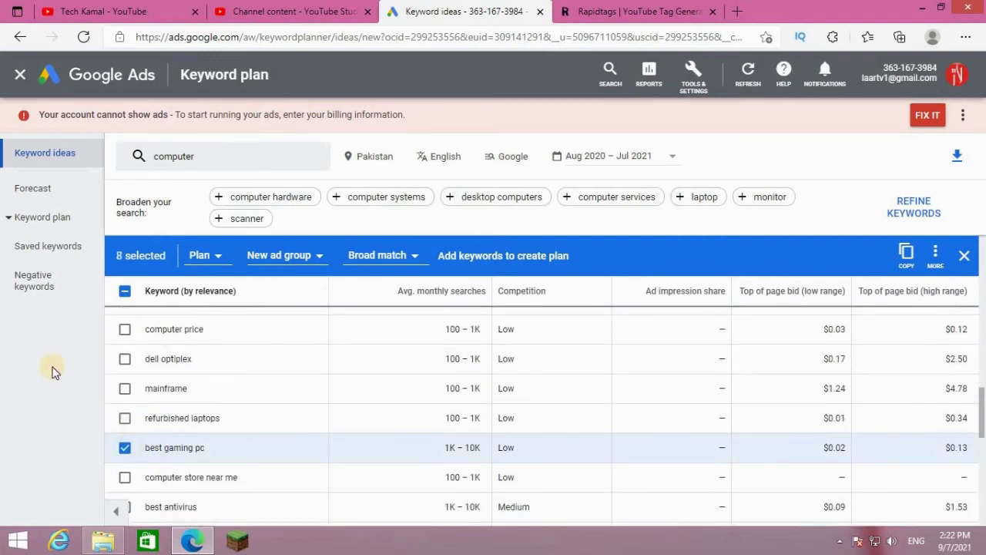
left_click(906, 257)
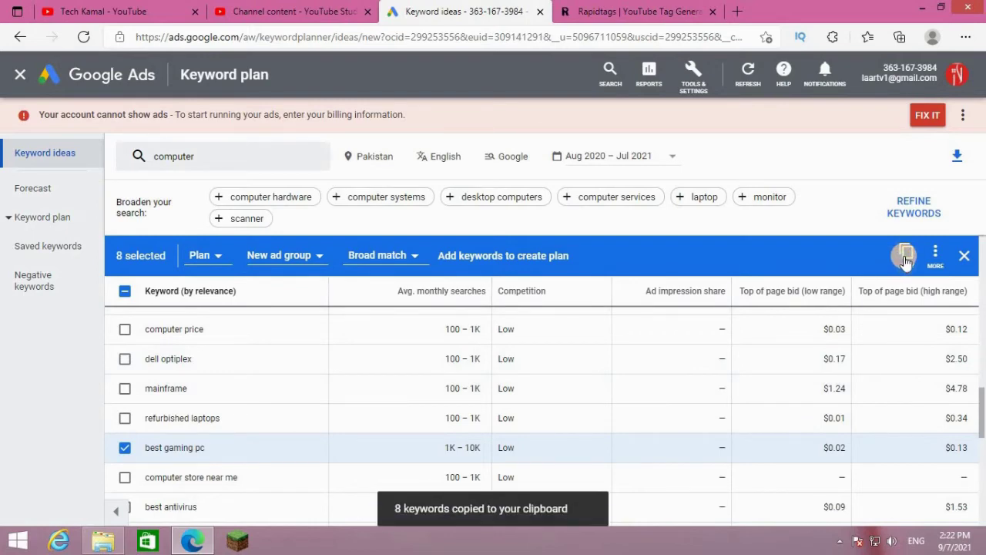
Try to paste the copied keywords into the channel keywords box in YouTube Studio, and remove the combined entry.
left_click(285, 11)
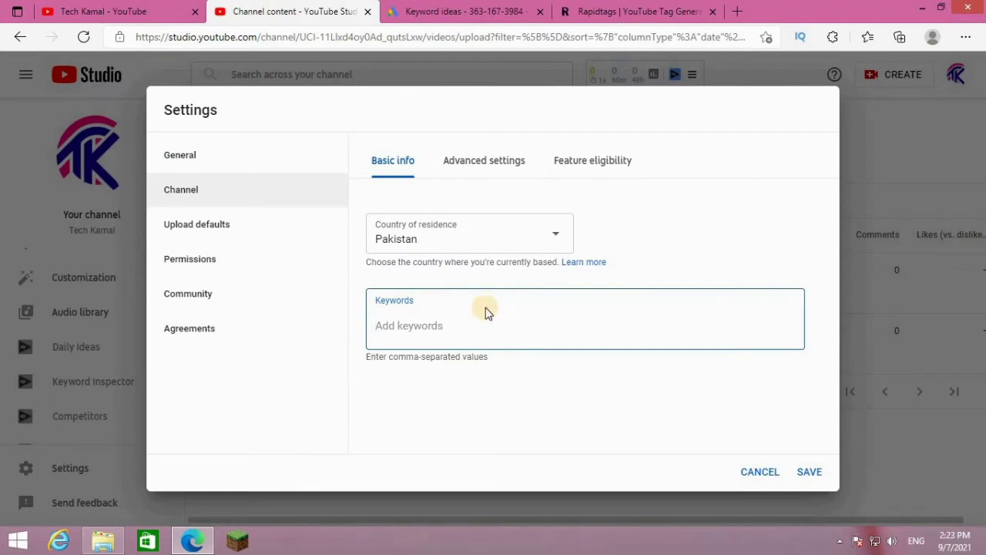
key("ctrl+v")
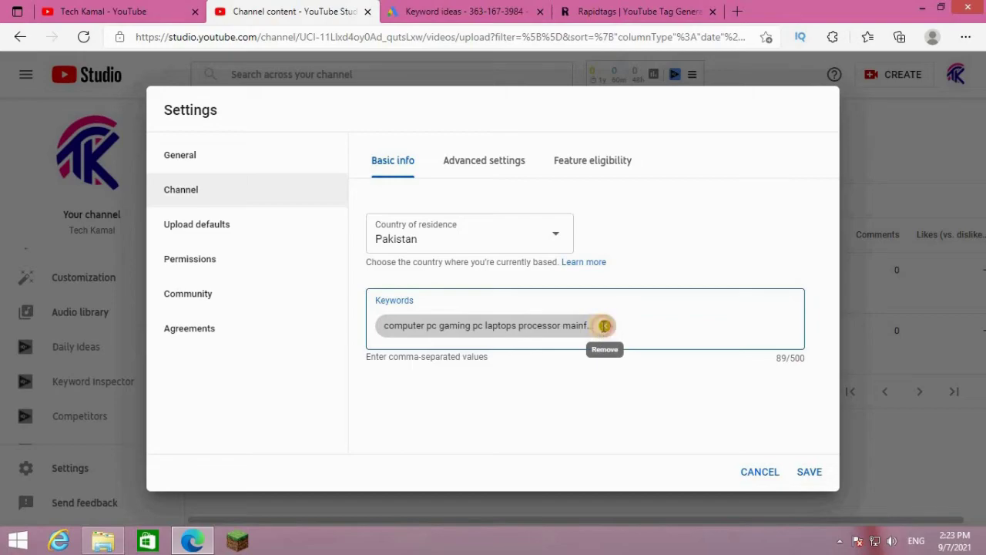
left_click(605, 327)
Switch to the desktop, open the text file "2048 x 1152" in Notepad and paste the copied keywords into it.
left_click(194, 542)
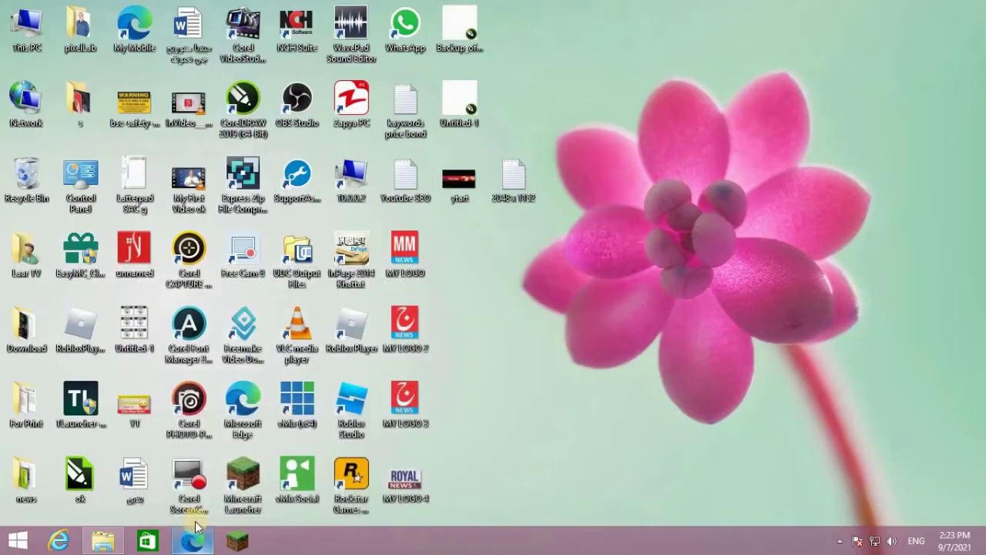
double_click(514, 179)
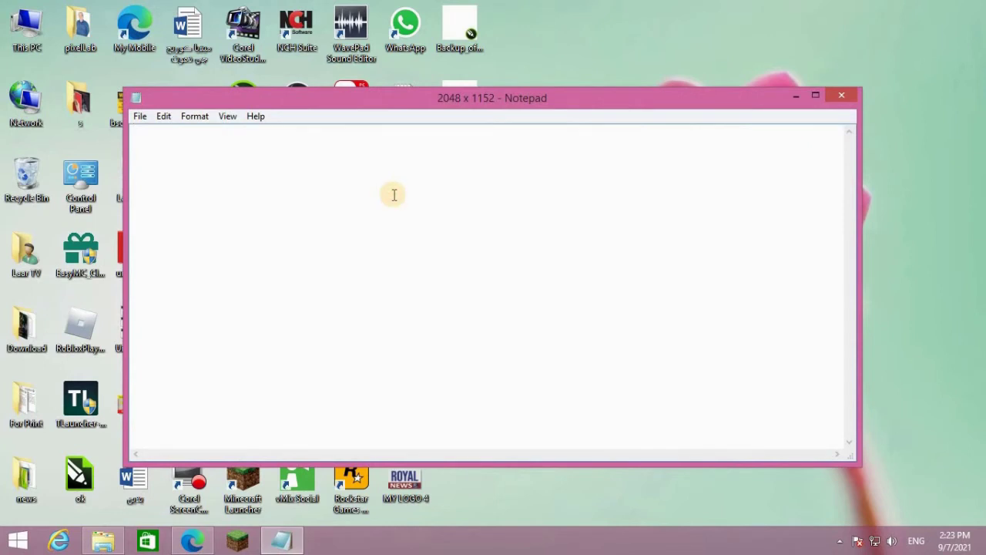
key("ctrl+v")
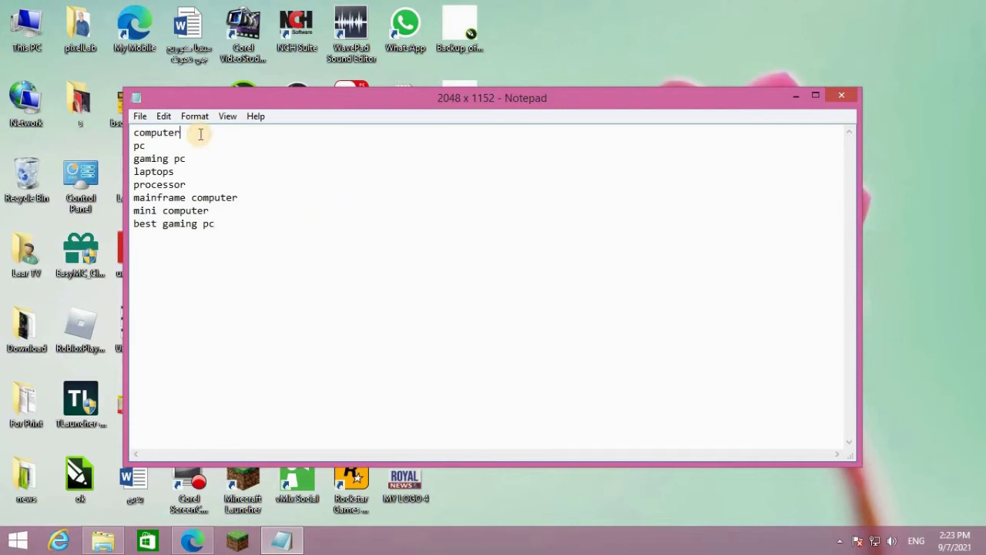
Add a comma at the end of each of the keyword lines, from "computer" to "best gaming pc".
left_click(200, 134)
type(",")
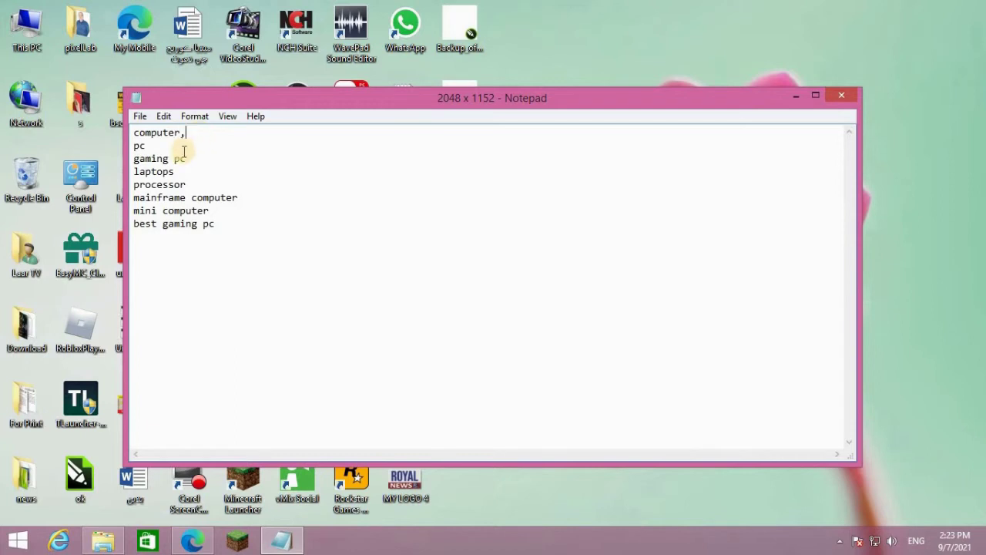
left_click(192, 147)
type(",")
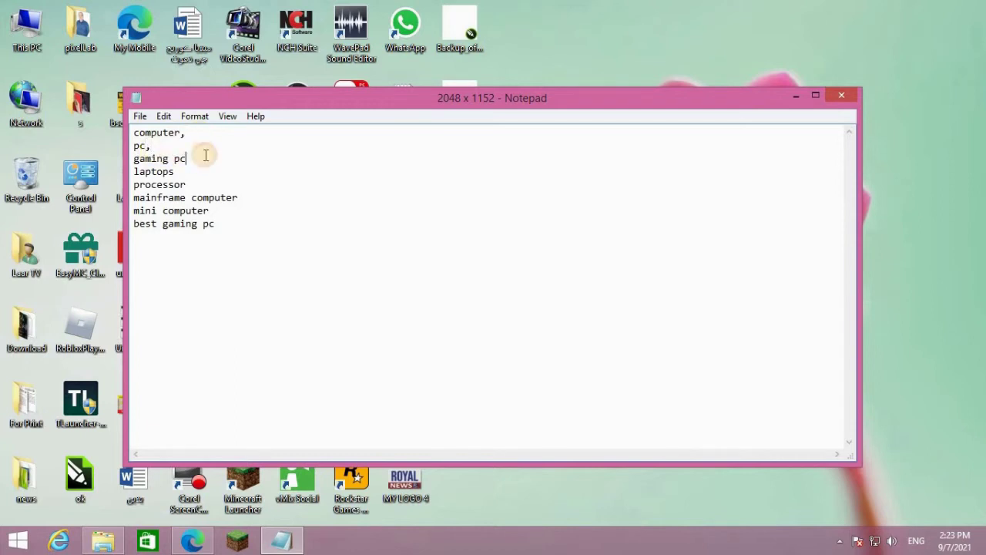
type(",")
left_click(186, 170)
type(",")
left_click(197, 183)
type(",")
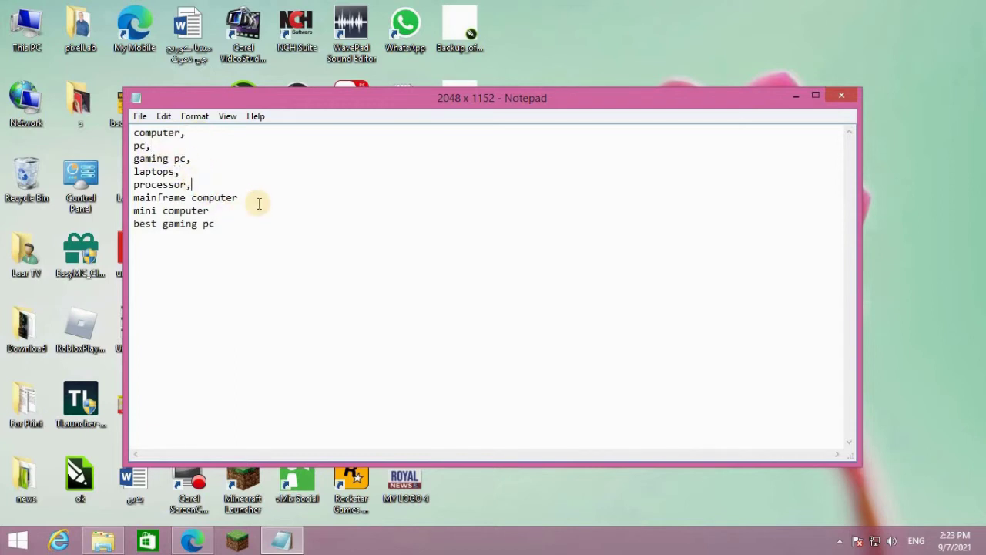
left_click(256, 197)
type(",")
left_click(229, 212)
type(",")
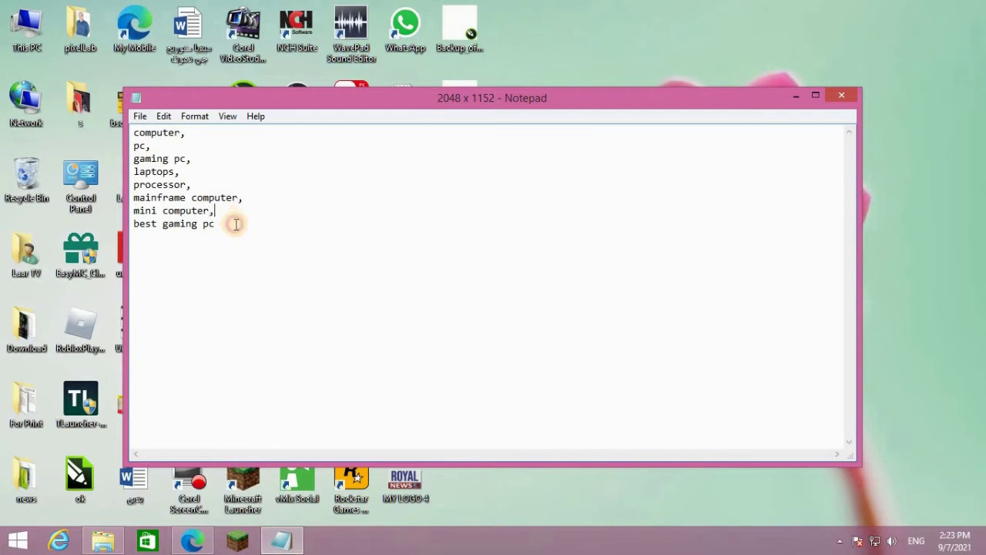
left_click(237, 225)
type(",")
Copy the whole comma-separated keyword list and paste it into the channel keywords box in YouTube Studio.
left_click_drag(247, 229, 105, 141)
key("ctrl+c")
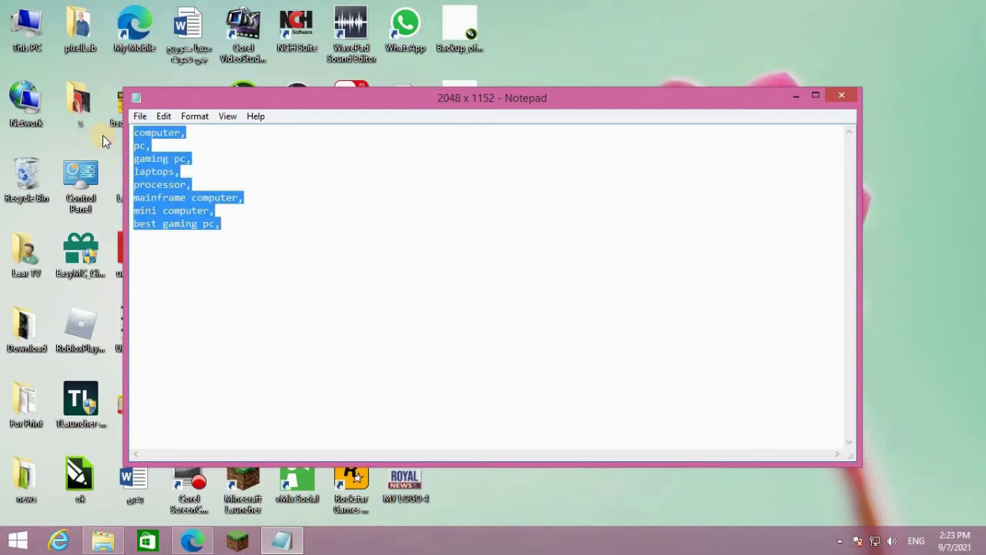
left_click(191, 541)
left_click(425, 328)
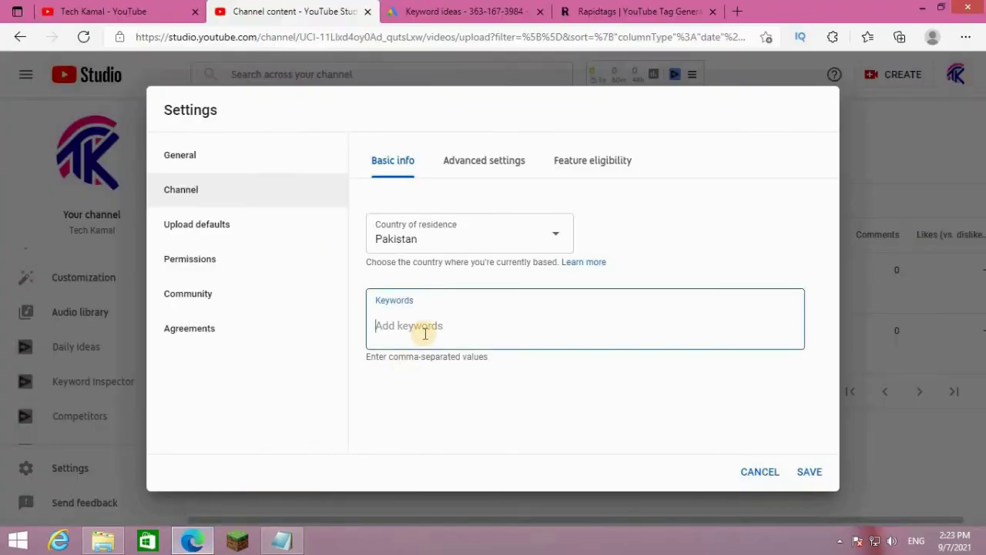
key("ctrl+v")
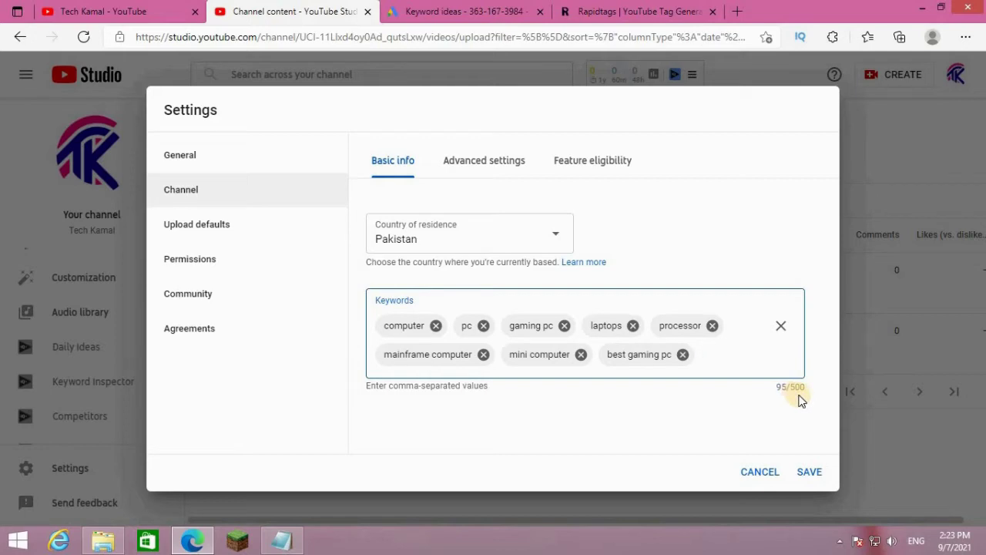
Switch to the Google Ads keyword plan, replace the search keyword with "tech" and get the results.
left_click(436, 13)
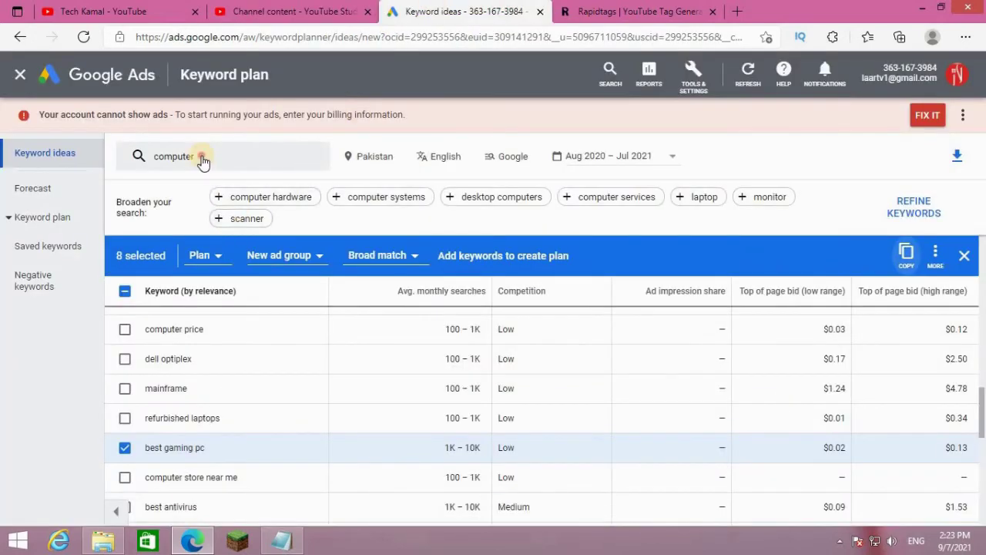
left_click(203, 158)
left_click(224, 228)
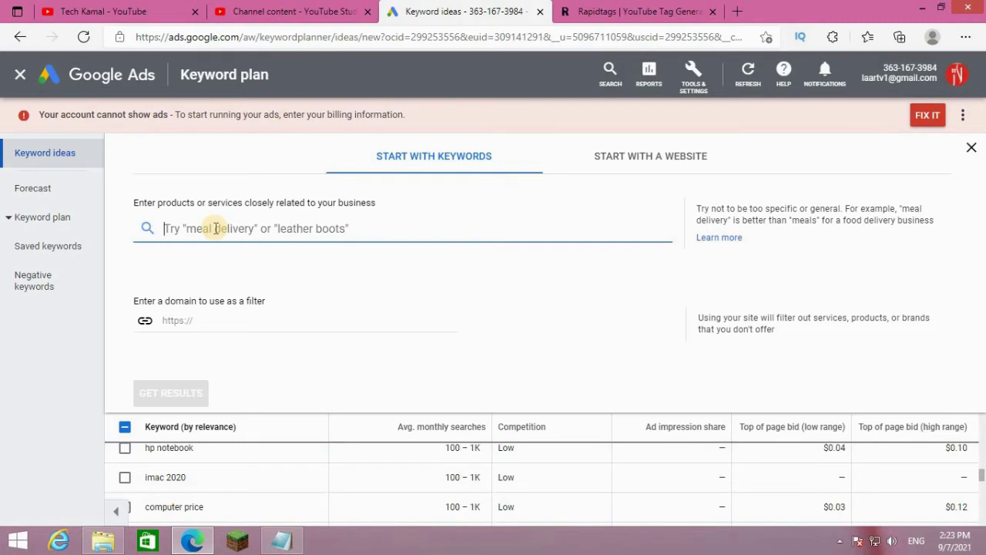
type("tec")
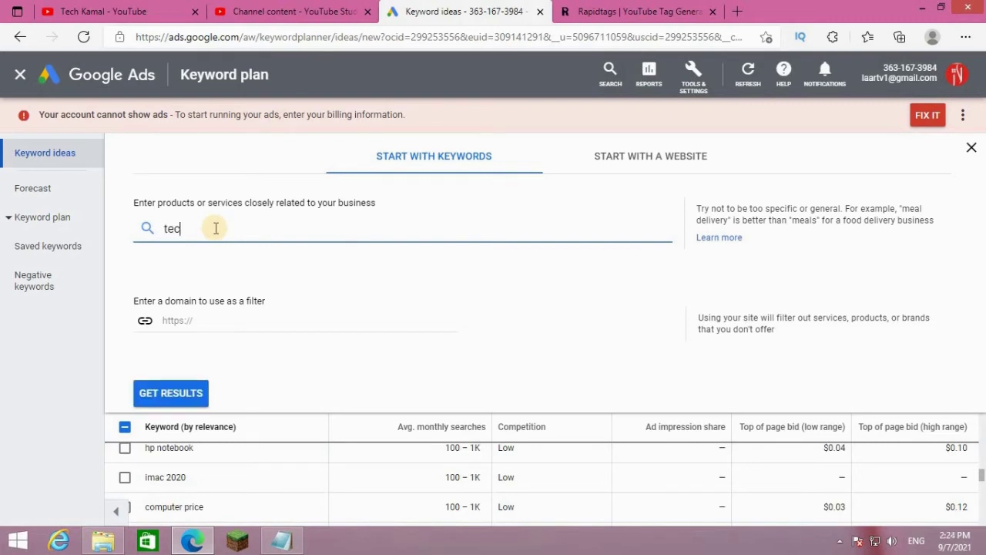
type("h")
key("Return")
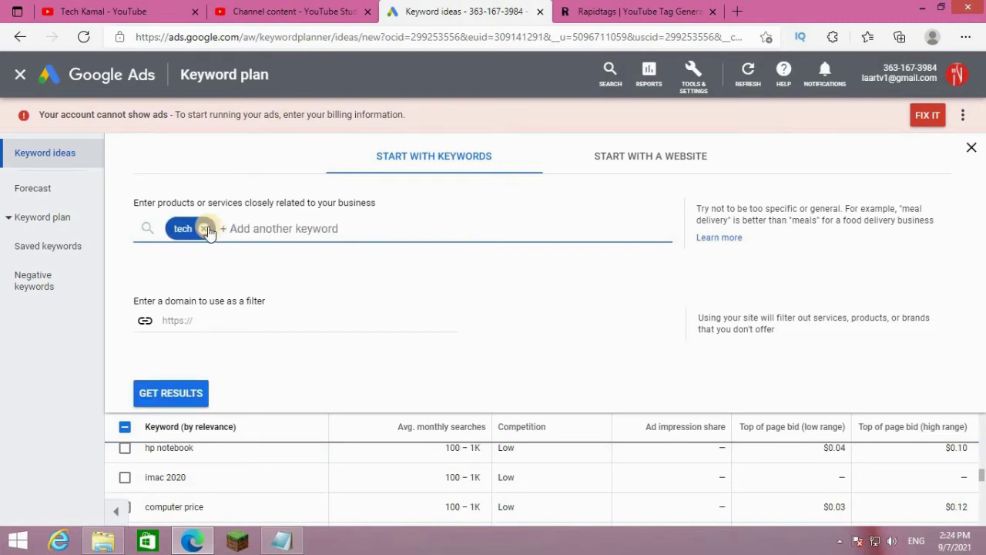
left_click(171, 394)
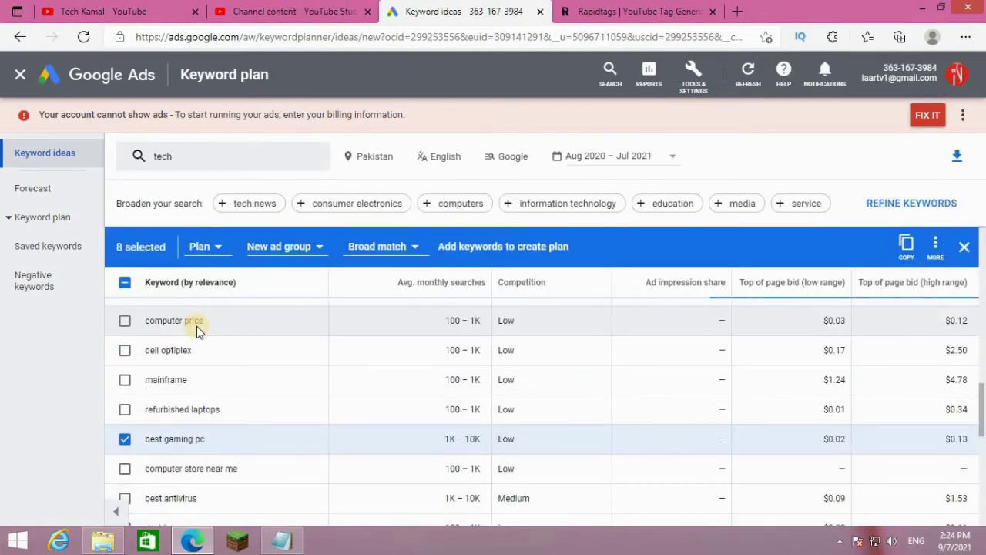
Select the keywords technology, tech news, technology news, tech, big tech, new technology, techguru, tech big and cool gadgets in the keyword ideas.
scroll(321, 417, "up", 10)
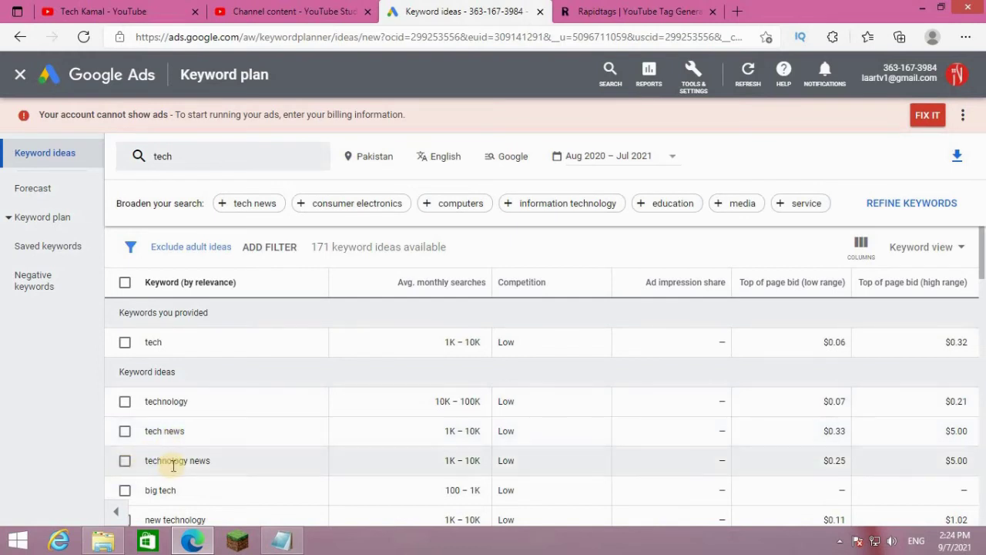
left_click(124, 401)
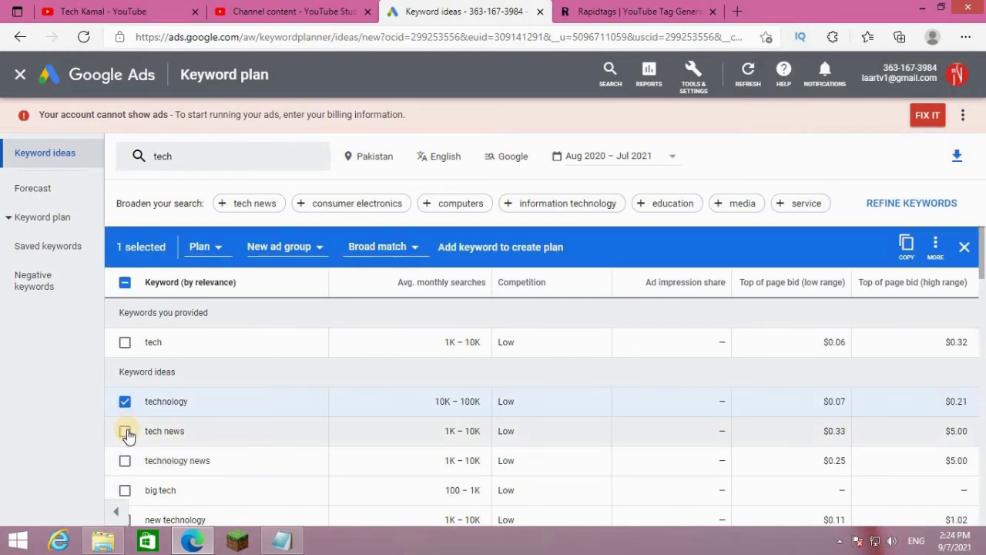
left_click(124, 430)
left_click(124, 461)
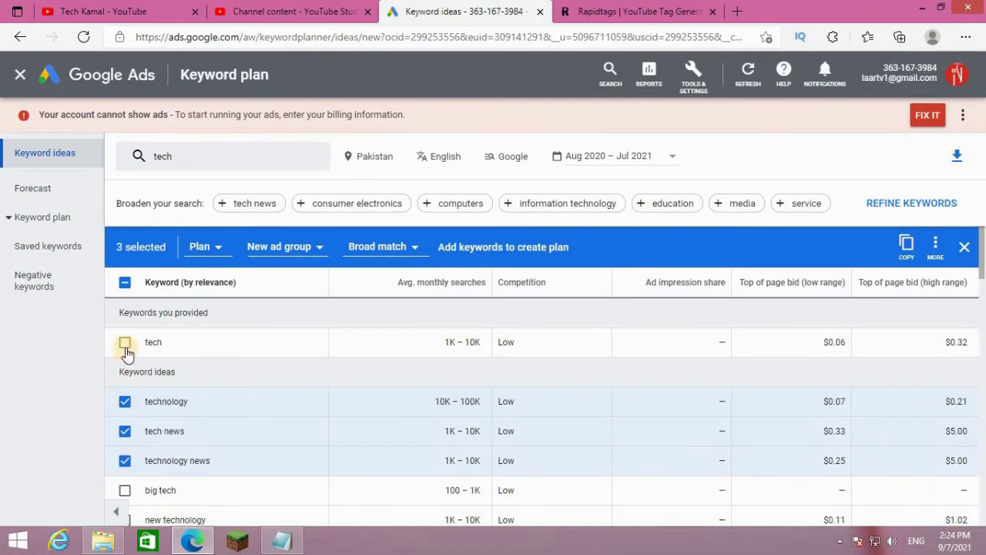
left_click(124, 343)
scroll(150, 447, "down", 1)
left_click(125, 418)
left_click(125, 448)
left_click(125, 477)
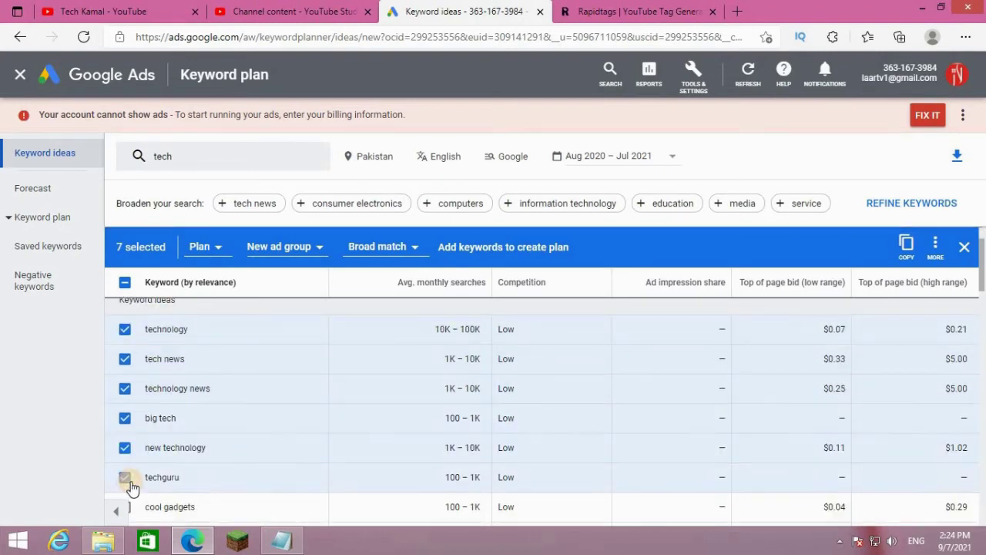
scroll(130, 482, "down", 1)
left_click(126, 463)
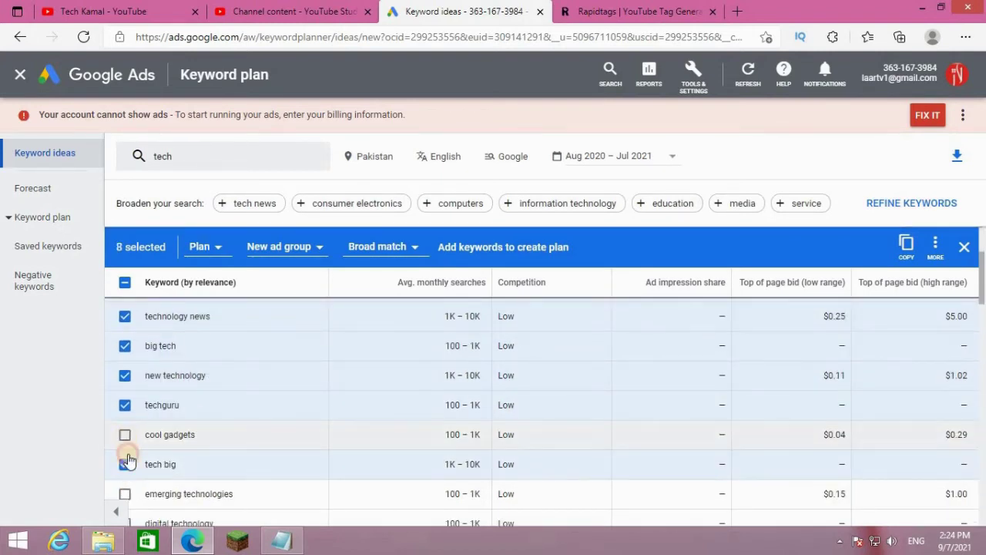
scroll(193, 470, "down", 1)
Copy the selected tech keywords and paste them over the old keyword list in the "2048 x 1152" Notepad file.
scroll(365, 409, "down", 3)
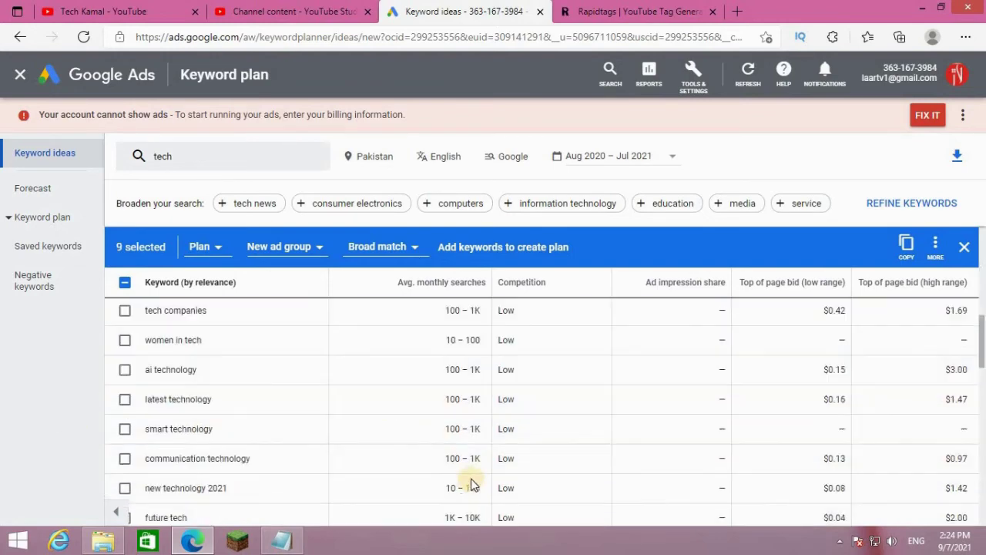
scroll(455, 486, "down", 5)
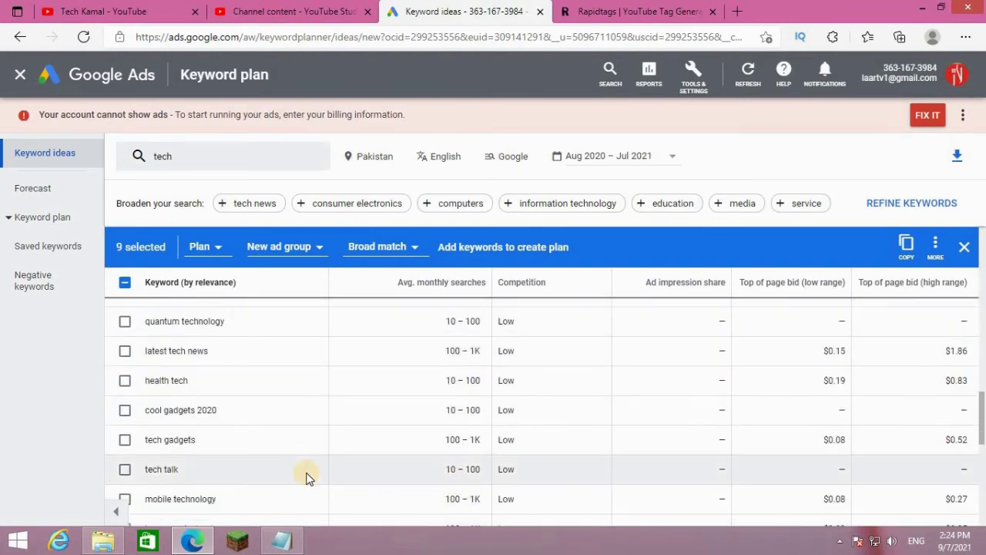
scroll(309, 476, "down", 2)
scroll(308, 473, "down", 5)
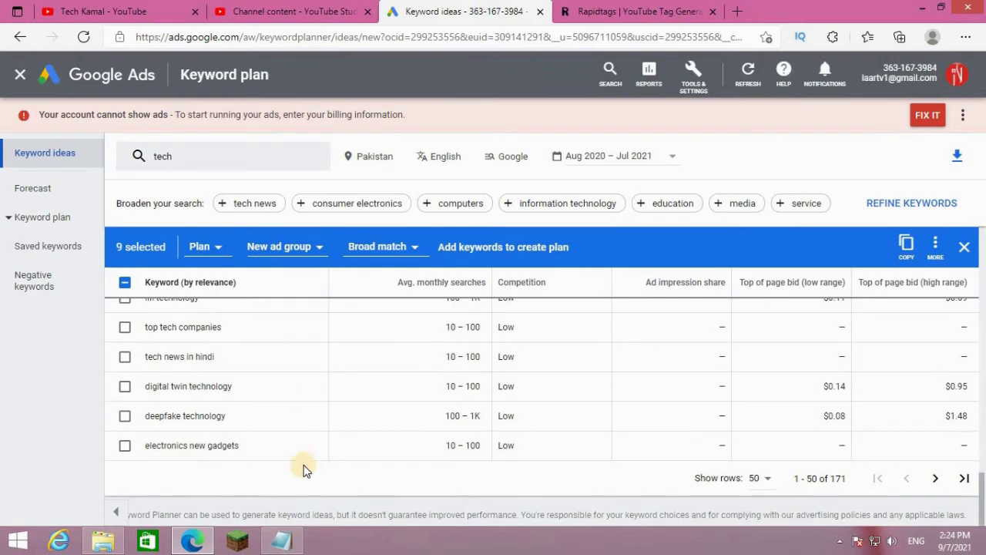
left_click(907, 244)
left_click(282, 541)
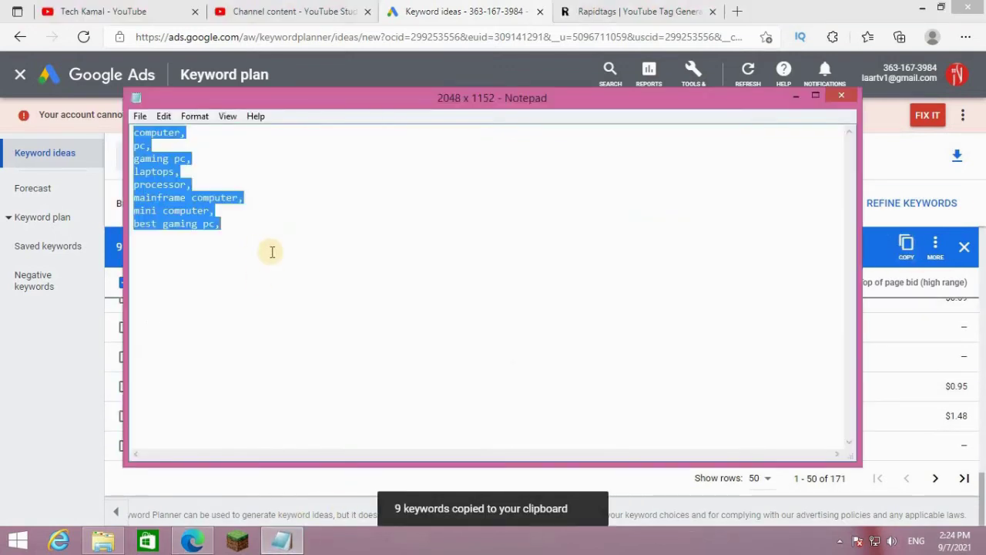
left_click(295, 259)
key("ctrl+a")
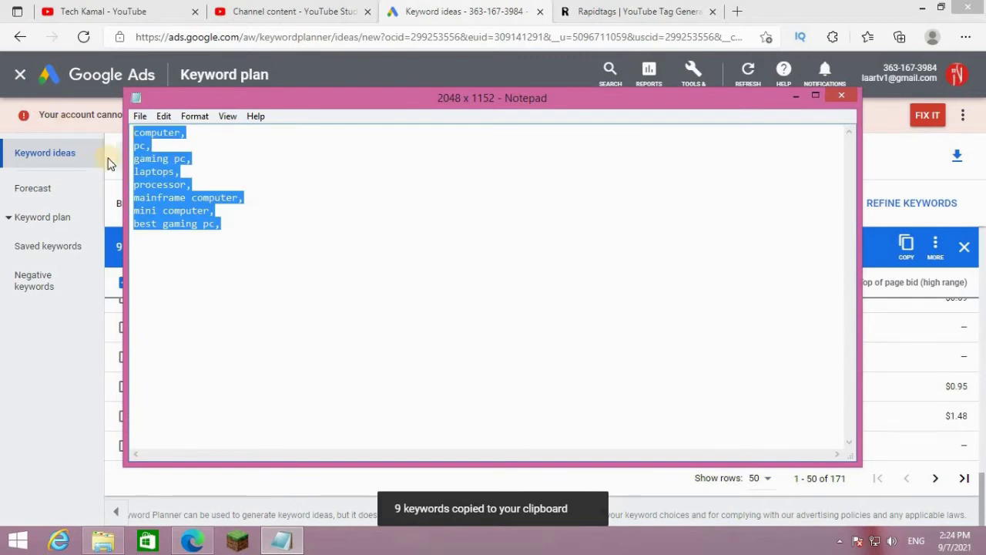
key("ctrl+v")
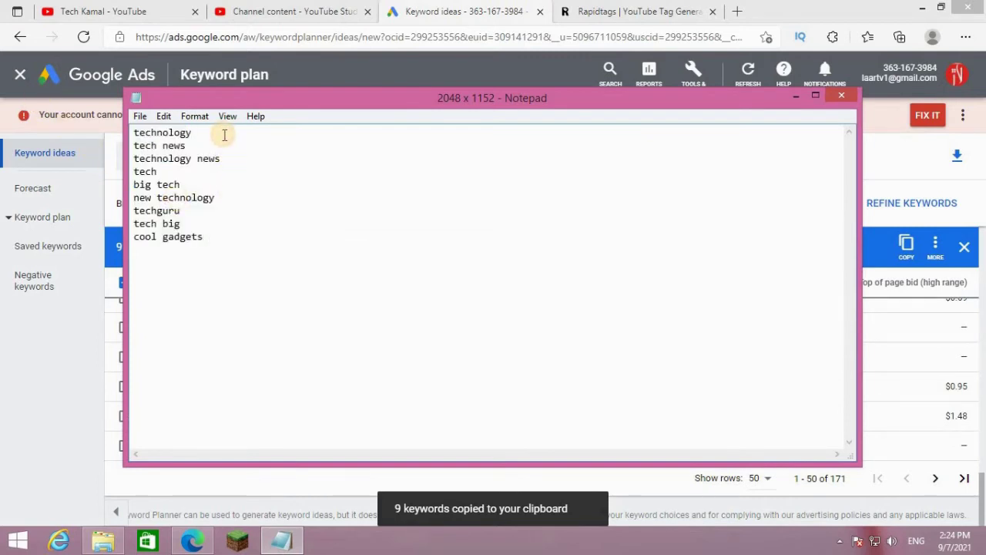
Add a comma at the end of each of the keyword lines, from "technology" to "cool gadgets".
left_click(224, 135)
type(",")
left_click(221, 147)
type(",")
left_click(224, 159)
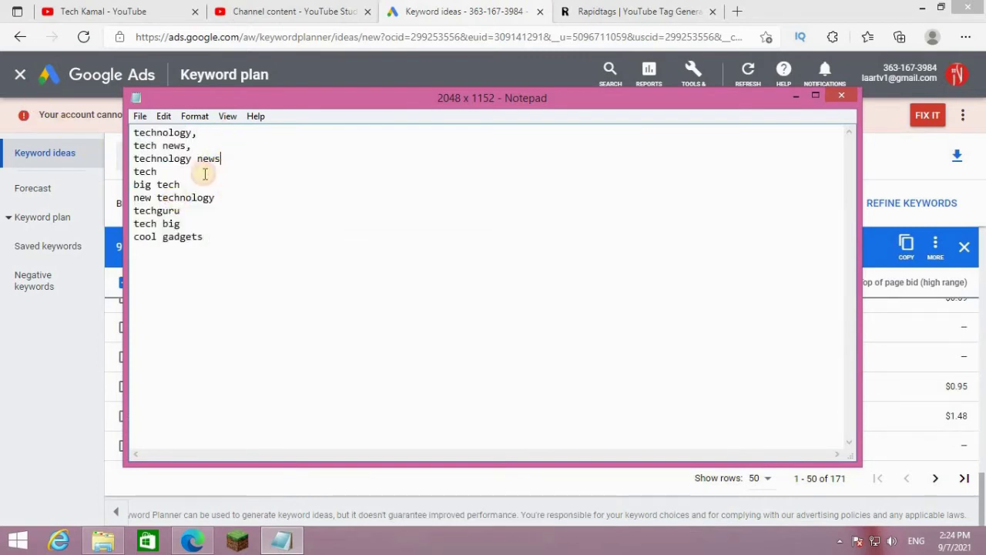
type(",")
left_click(202, 172)
type(",,")
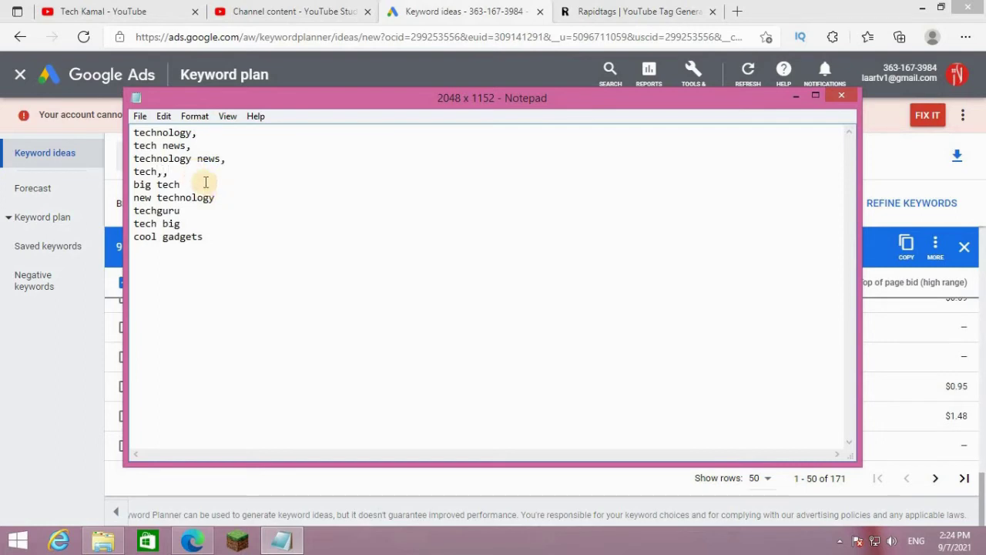
left_click(205, 184)
type(",")
left_click(222, 198)
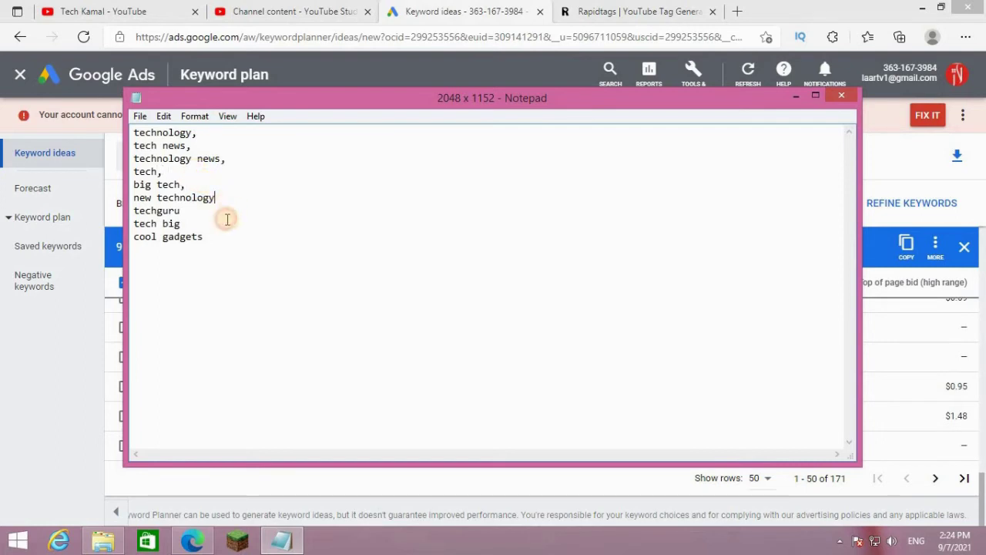
type(",")
left_click(219, 211)
type(",")
left_click(197, 224)
type(",")
left_click(219, 239)
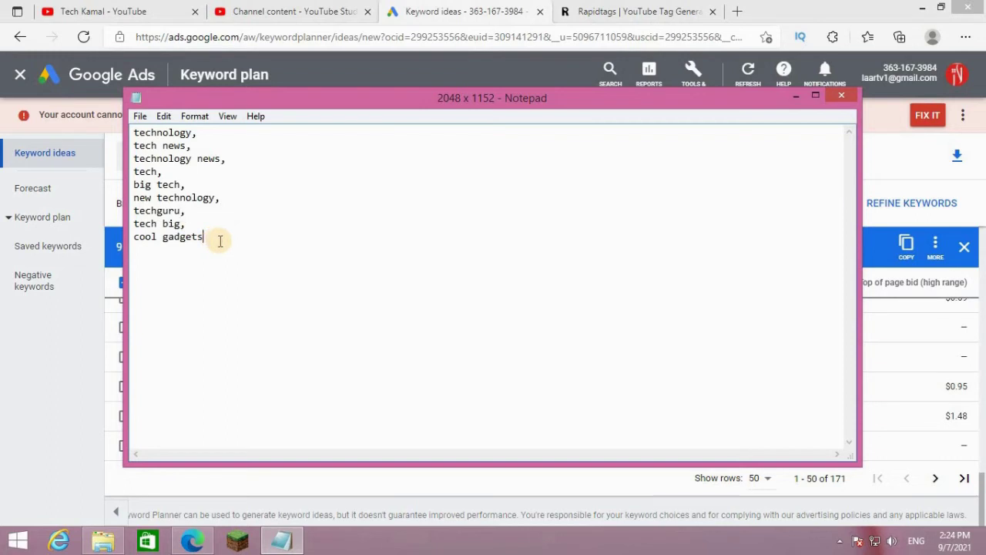
type(",")
Copy the comma-separated tech keywords and append them to the channel keywords in the YouTube Studio settings.
key("ctrl+a")
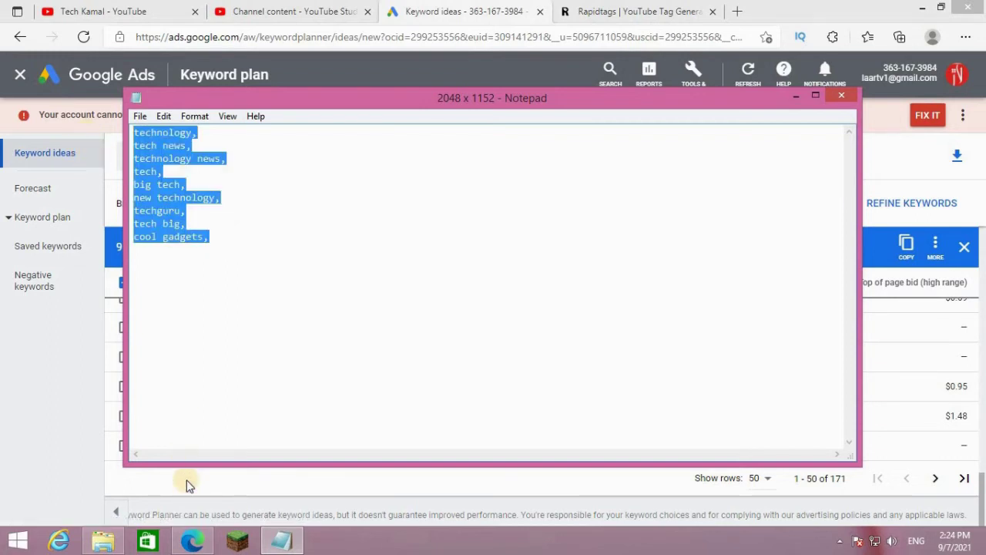
left_click(192, 541)
left_click(254, 11)
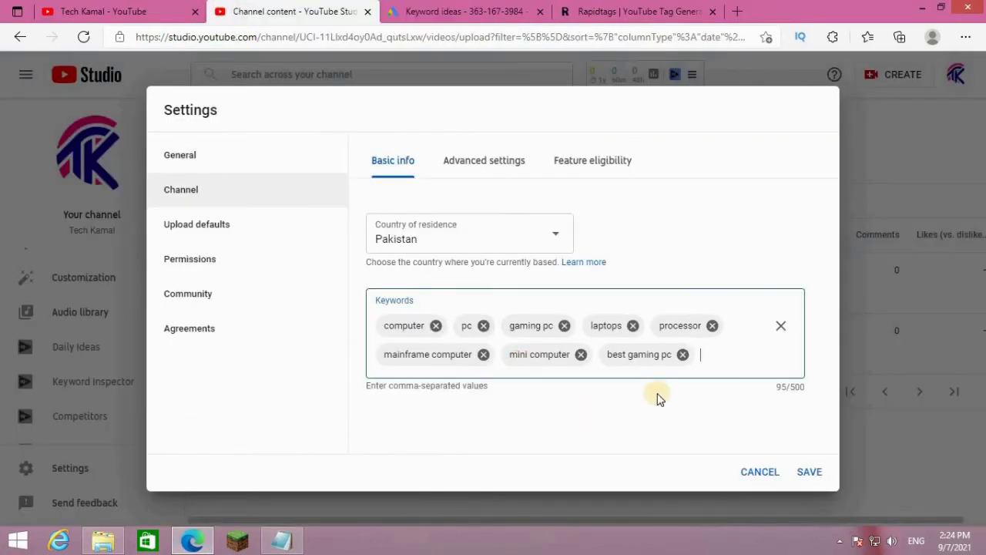
key("ctrl+v")
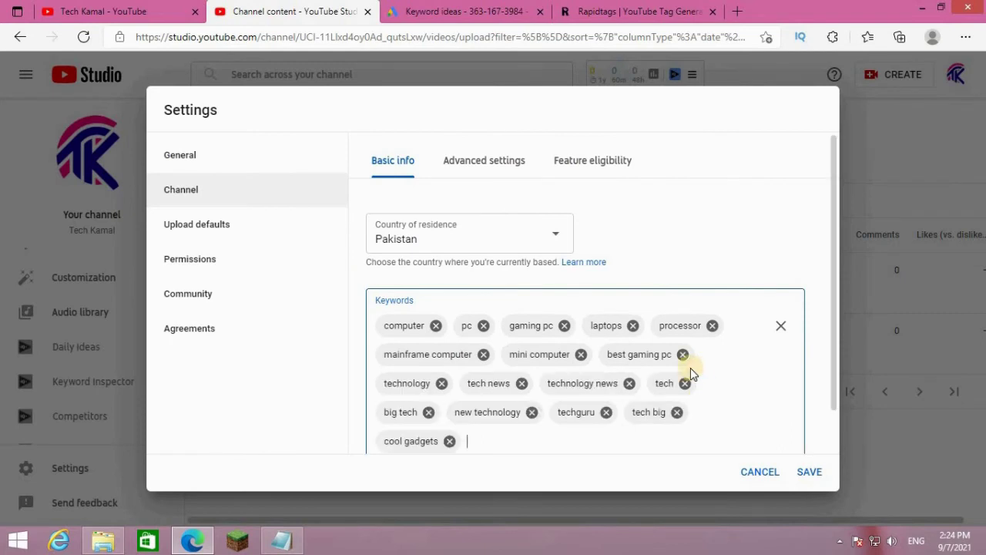
scroll(755, 404, "down", 1)
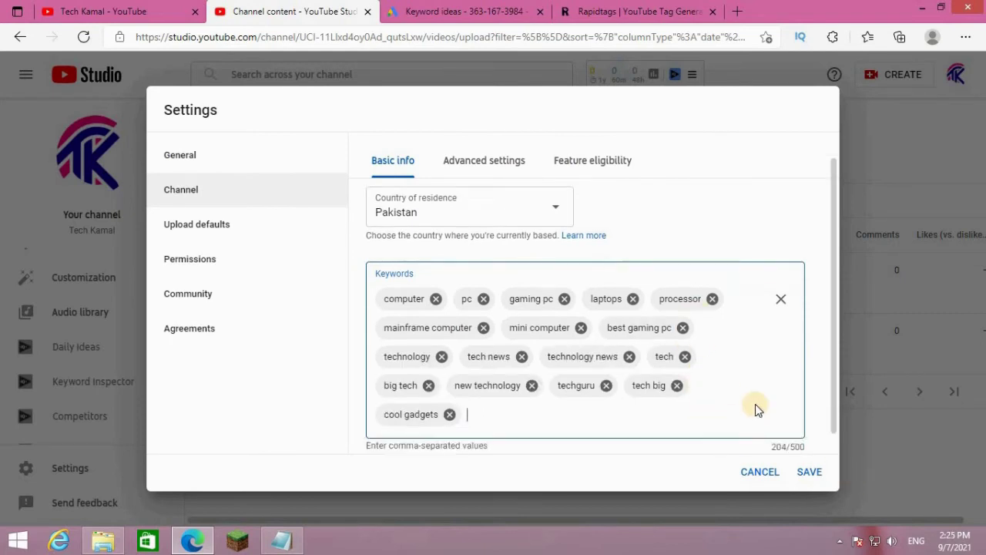
scroll(755, 404, "down", 1)
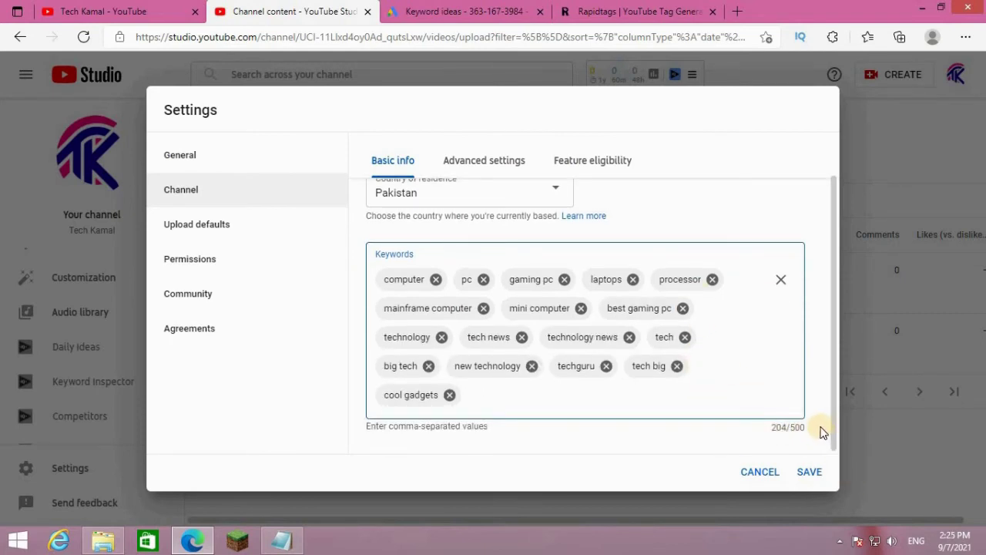
Open the upload defaults and enter "Tech Kamal" as the default video title.
left_click(196, 231)
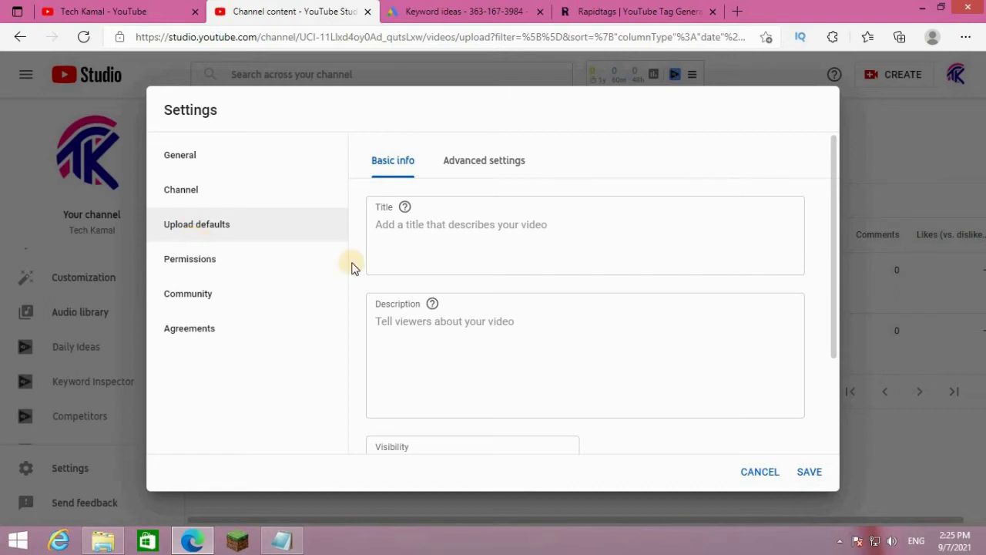
left_click(488, 229)
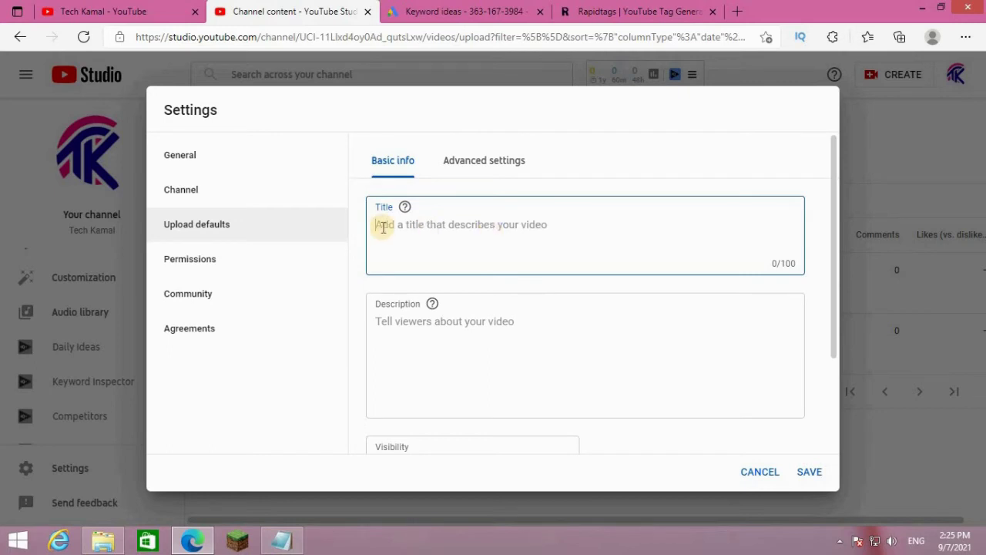
left_click(441, 352)
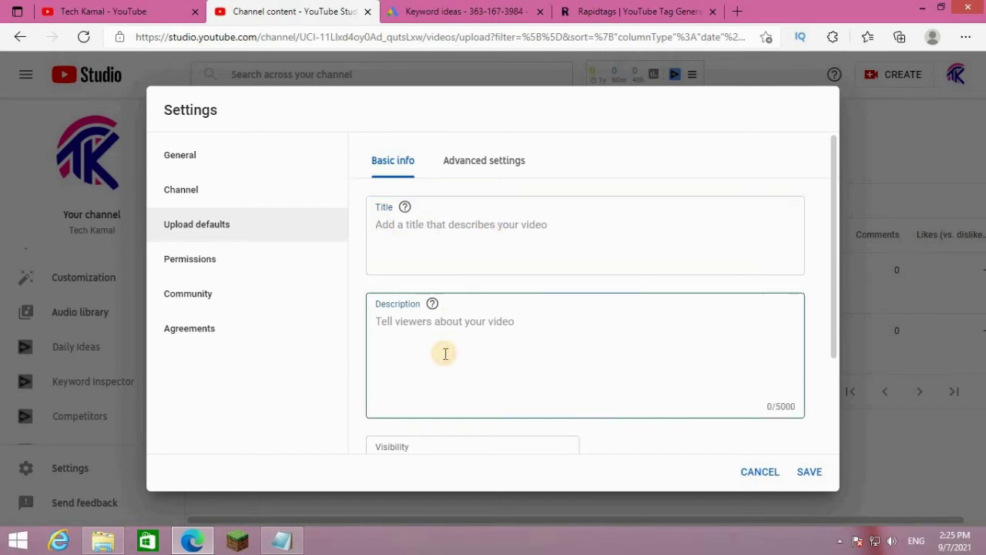
scroll(442, 357, "down", 2)
scroll(457, 363, "up", 2)
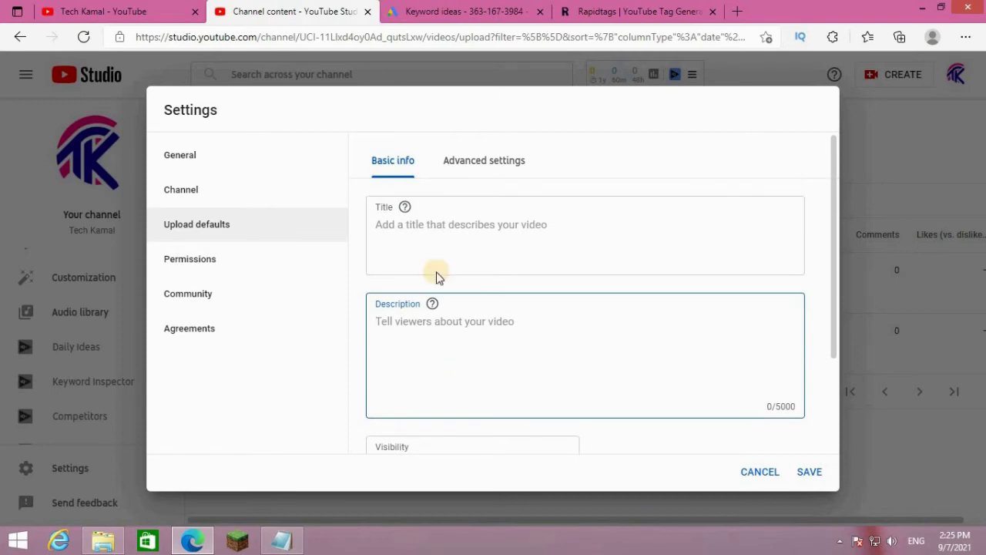
left_click(439, 233)
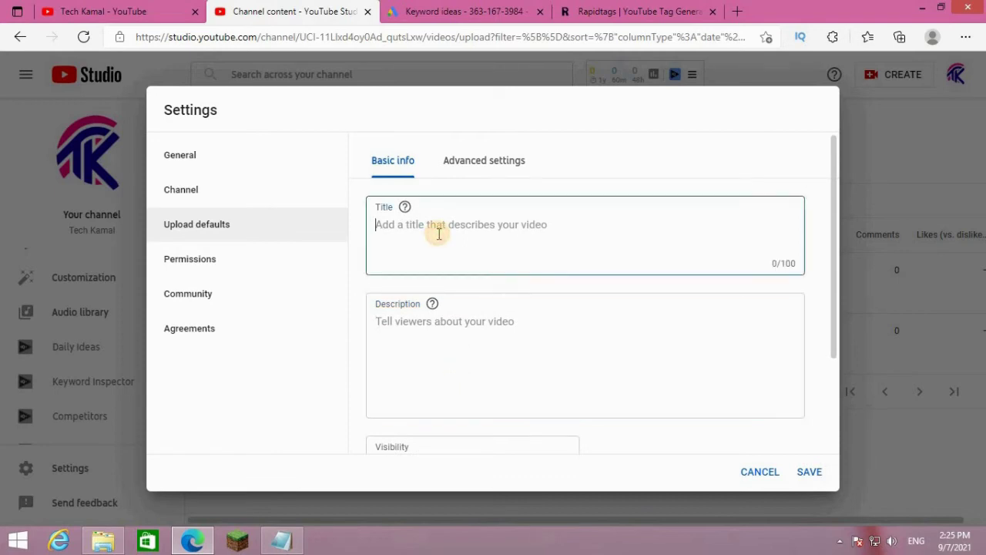
type("Tech Kamal")
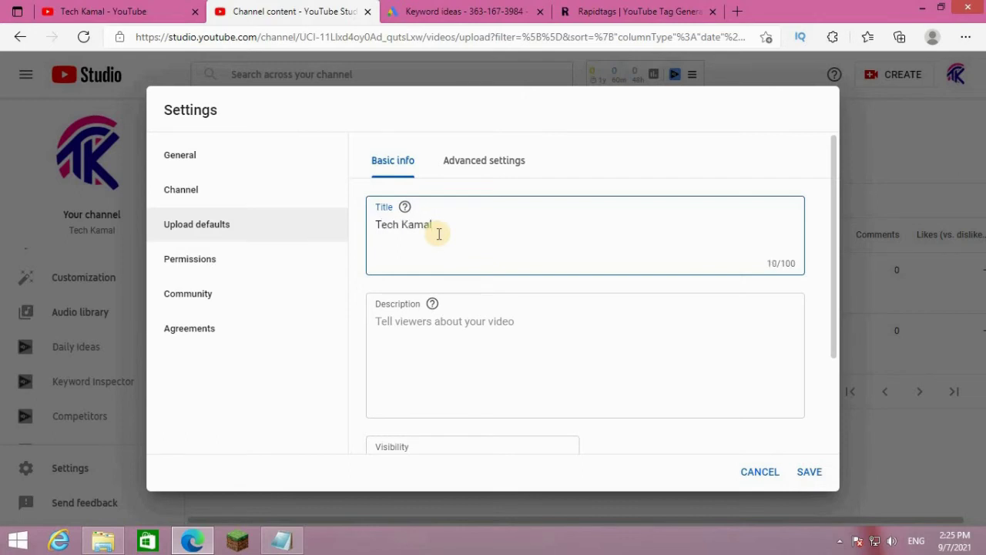
Copy the default title "Tech Kamal" into the default video description.
left_click(470, 339)
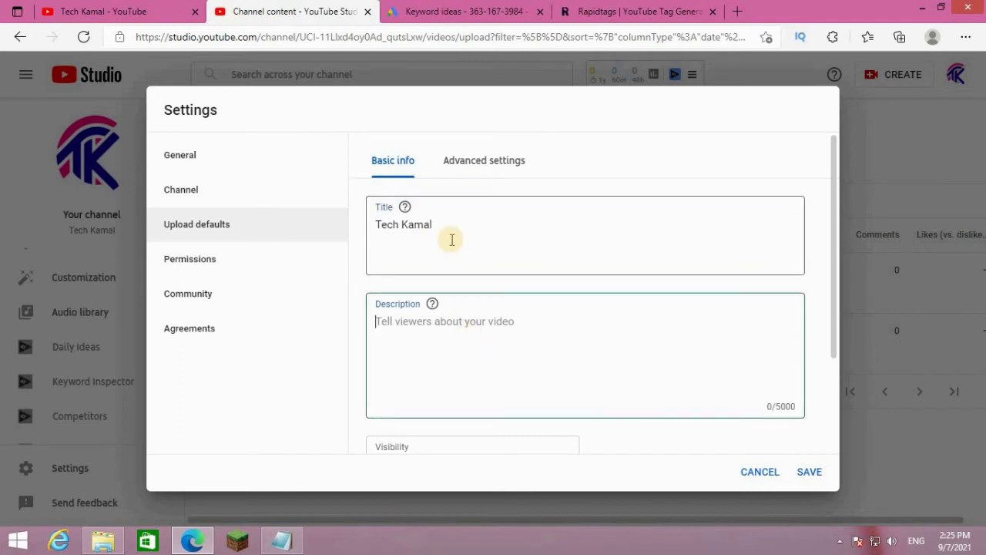
scroll(465, 282, "down", 1)
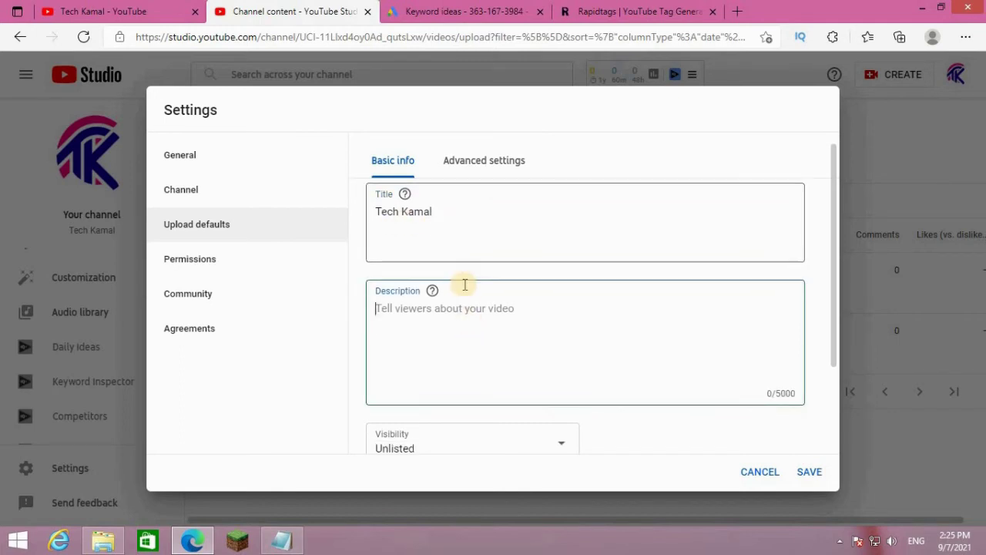
scroll(465, 287, "up", 1)
left_click_drag(458, 228, 346, 229)
key("ctrl+c")
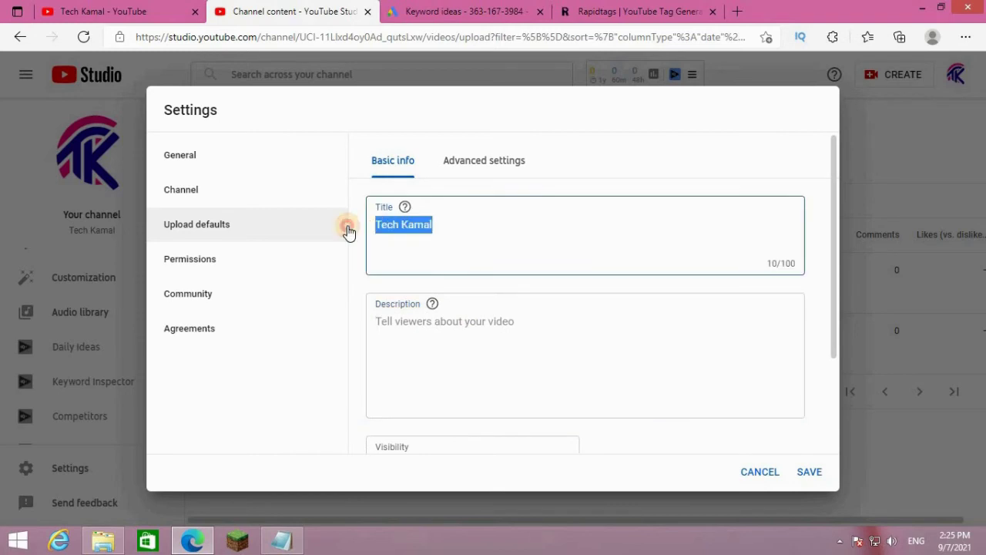
left_click(447, 335)
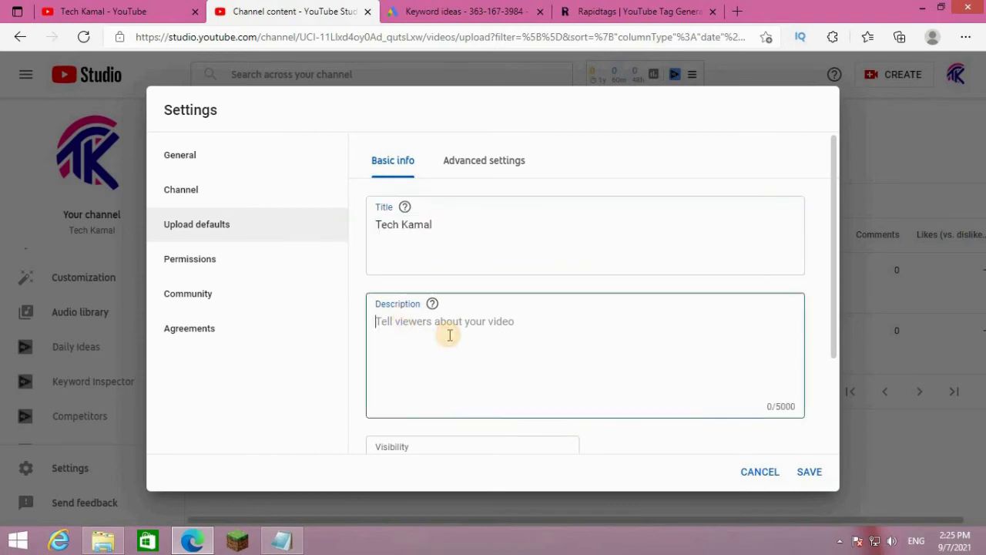
key("ctrl+v")
Choose Unlisted as the default visibility for uploads.
scroll(450, 333, "down", 2)
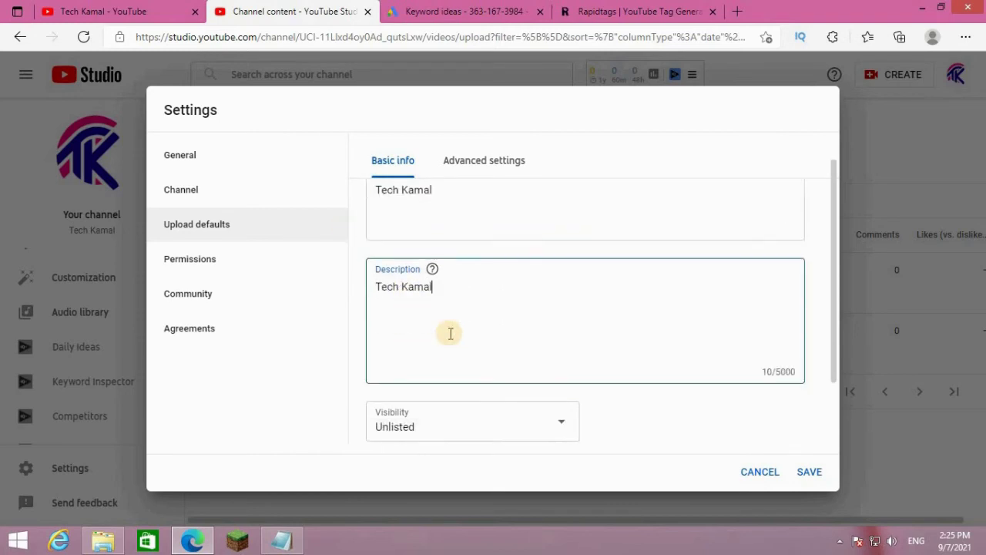
scroll(450, 328, "up", 1)
scroll(452, 324, "down", 1)
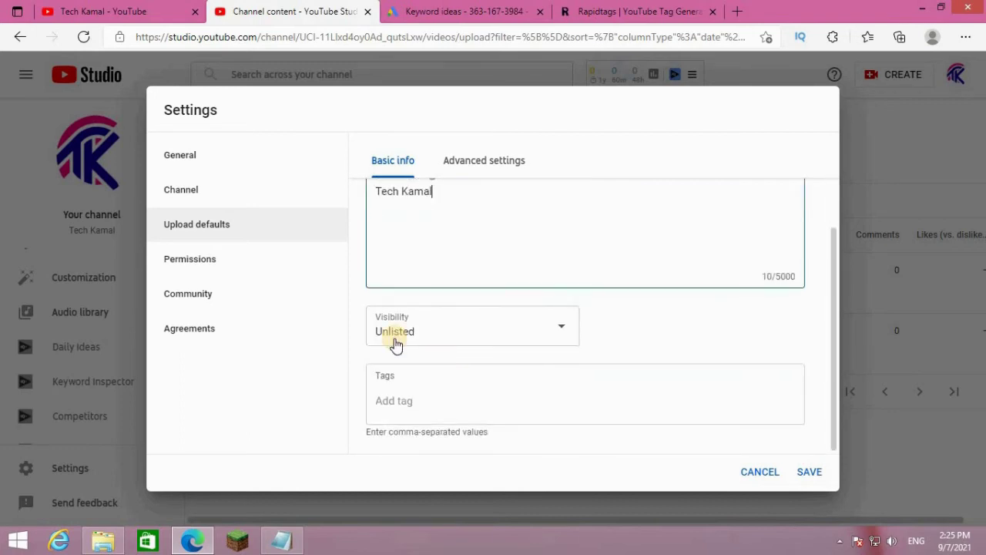
left_click(445, 333)
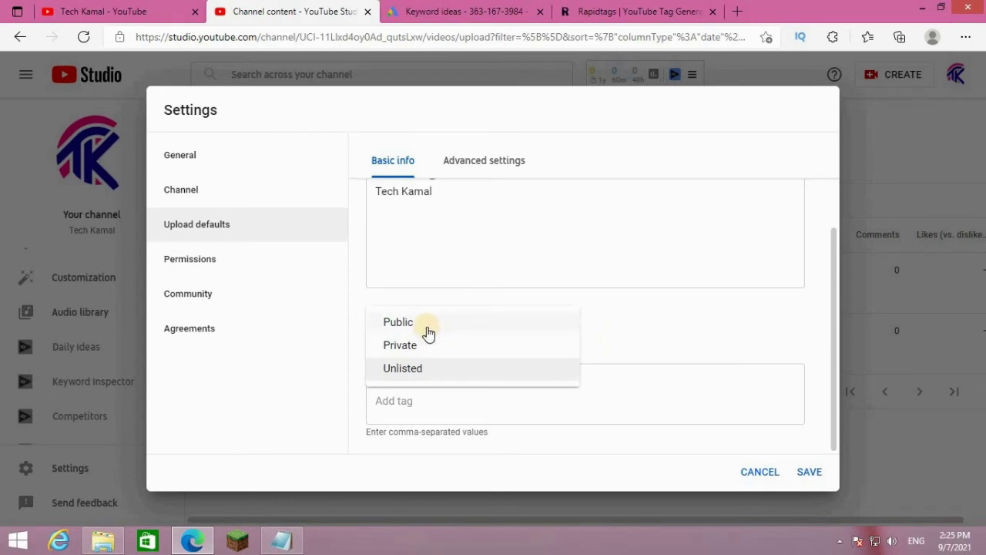
left_click(426, 377)
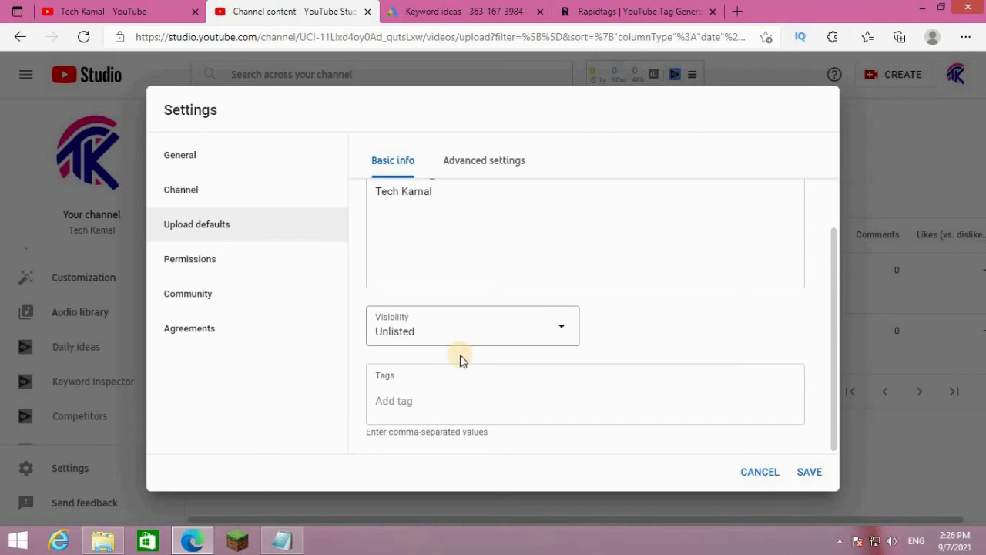
Switch to the Rapidtags generator and generate YouTube tags for "computer".
left_click(447, 398)
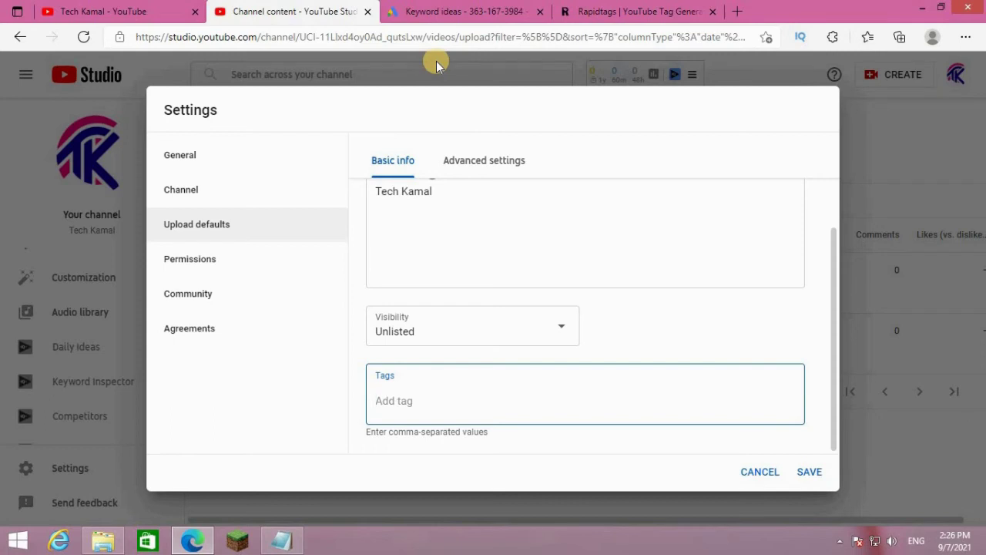
left_click(606, 8)
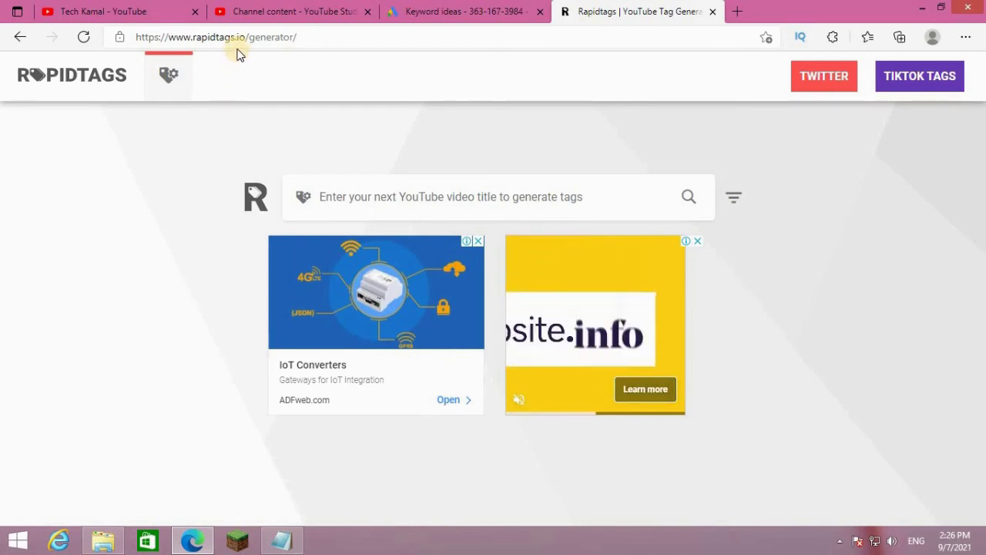
left_click(543, 199)
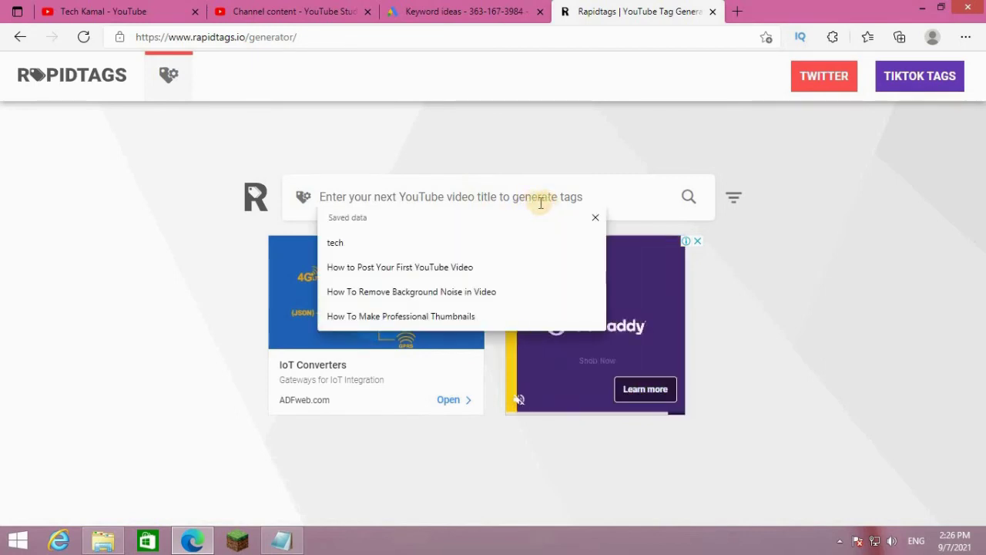
type("computer")
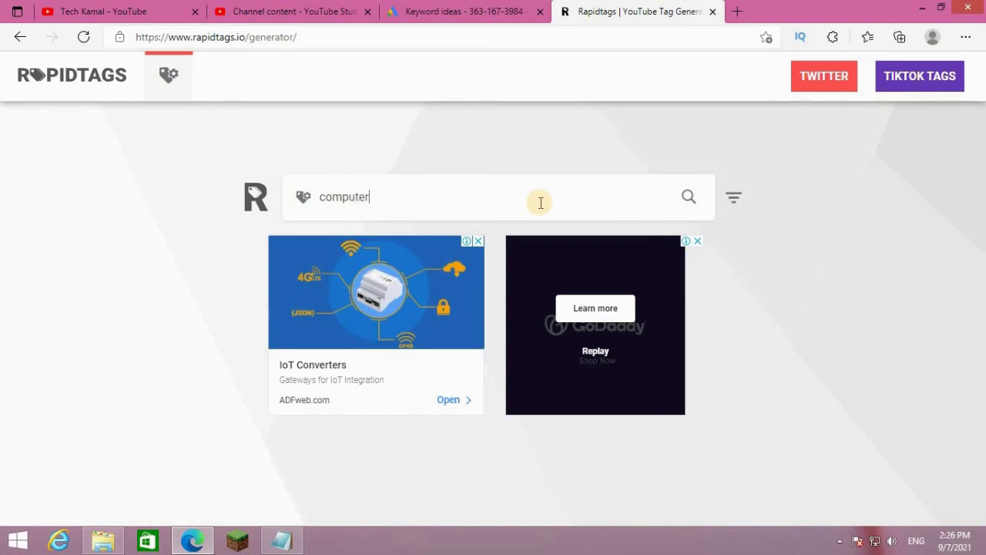
key("Return")
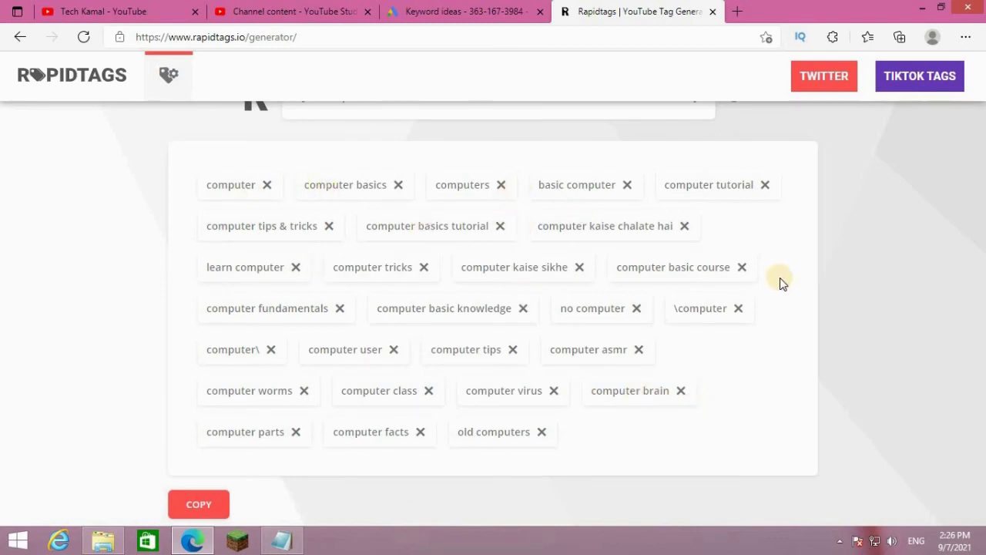
Copy all the generated computer tags and paste them into the default tags of the YouTube Studio upload defaults.
left_click(202, 503)
left_click(297, 13)
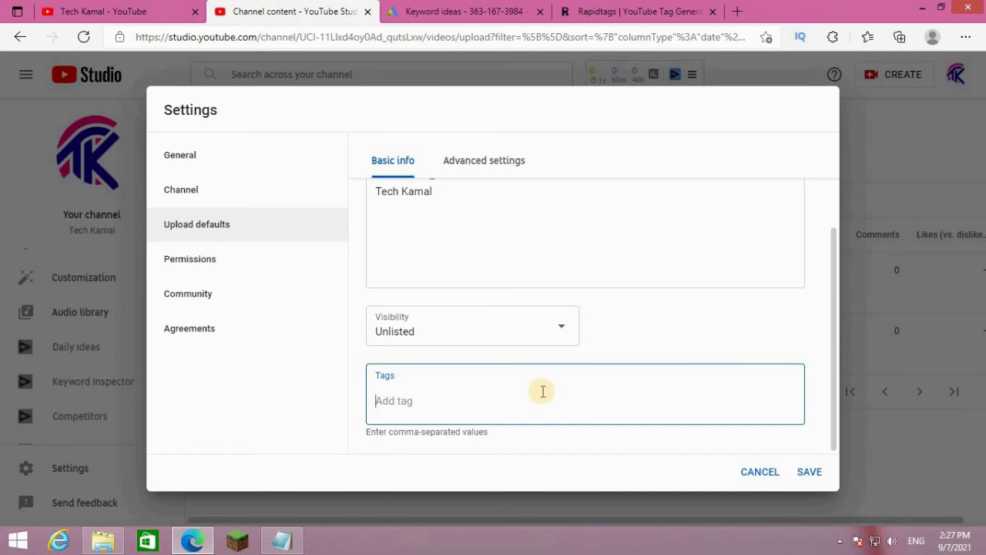
key("ctrl+v")
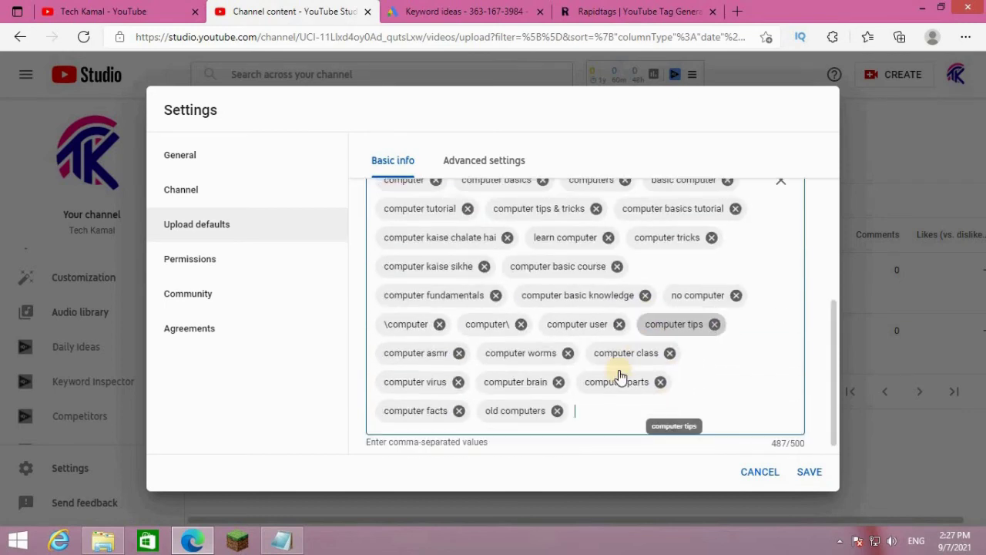
scroll(691, 346, "up", 5)
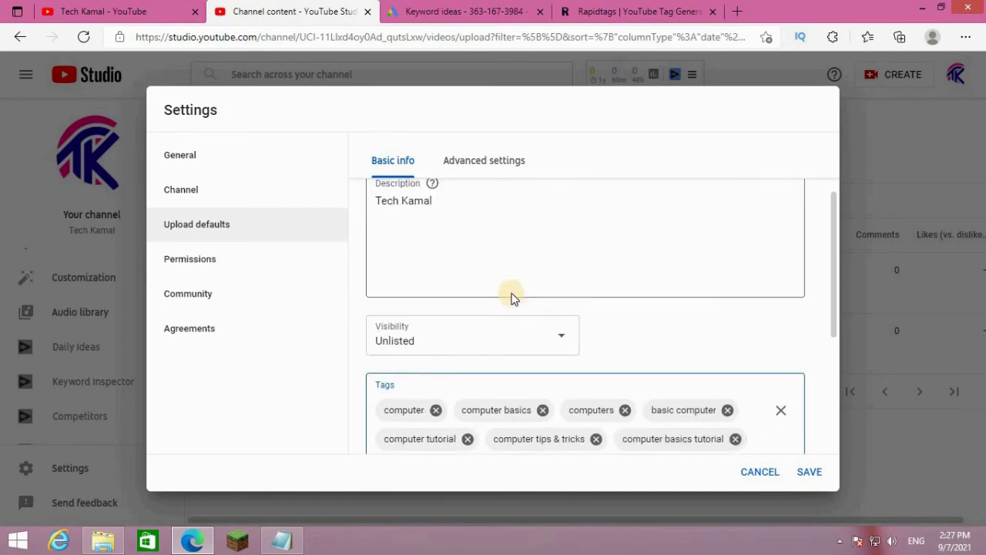
scroll(511, 288, "down", 3)
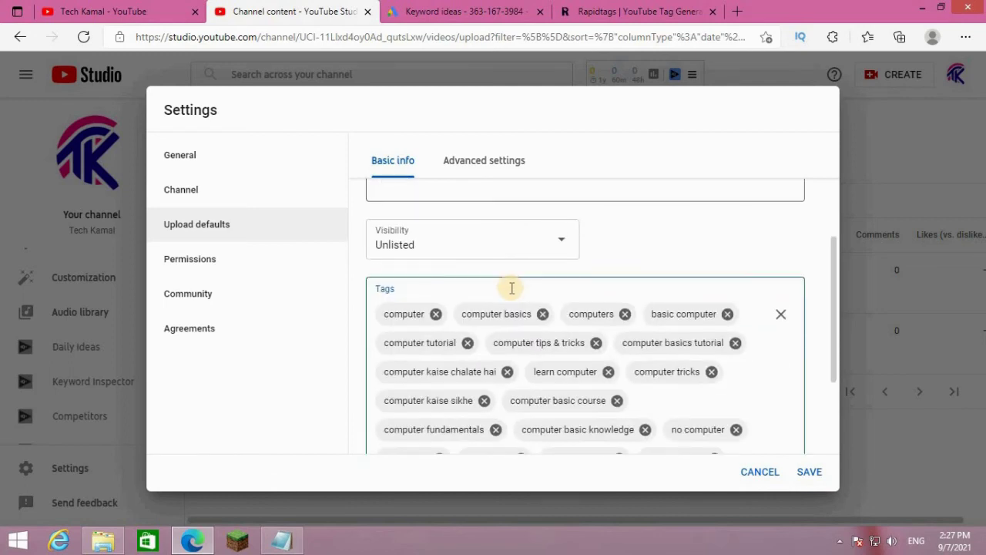
scroll(511, 298, "down", 2)
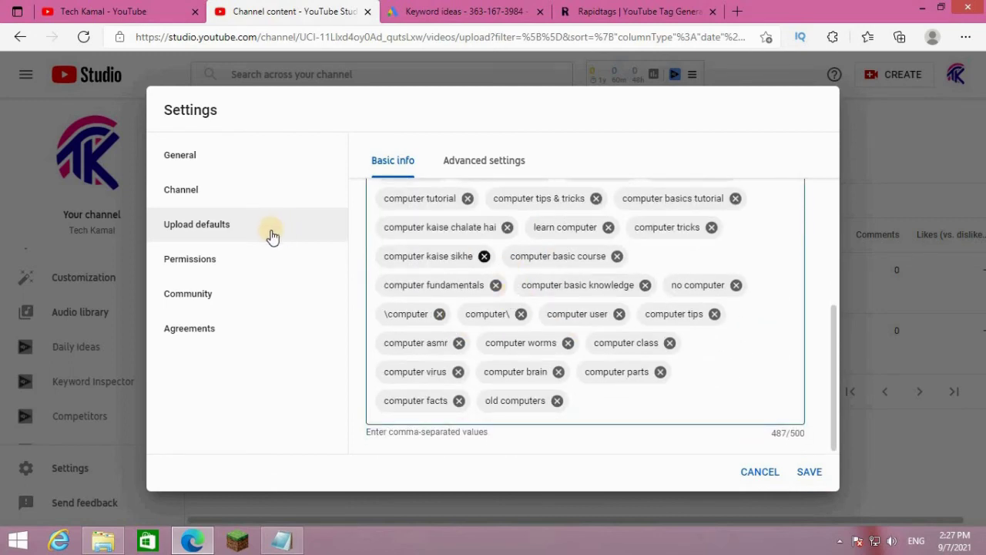
Review the channel's permissions, community filters and agreements settings.
left_click(213, 259)
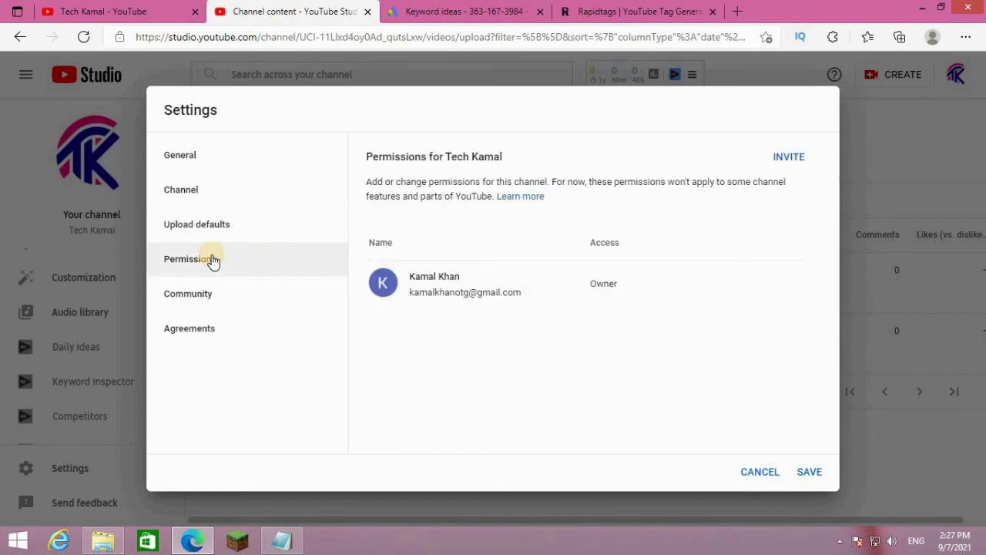
left_click(211, 304)
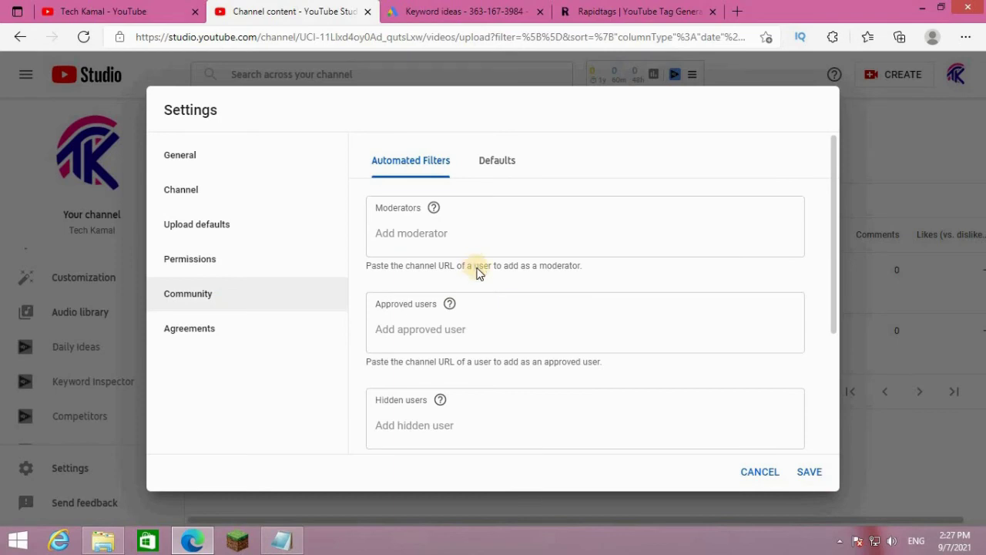
scroll(560, 354, "down", 3)
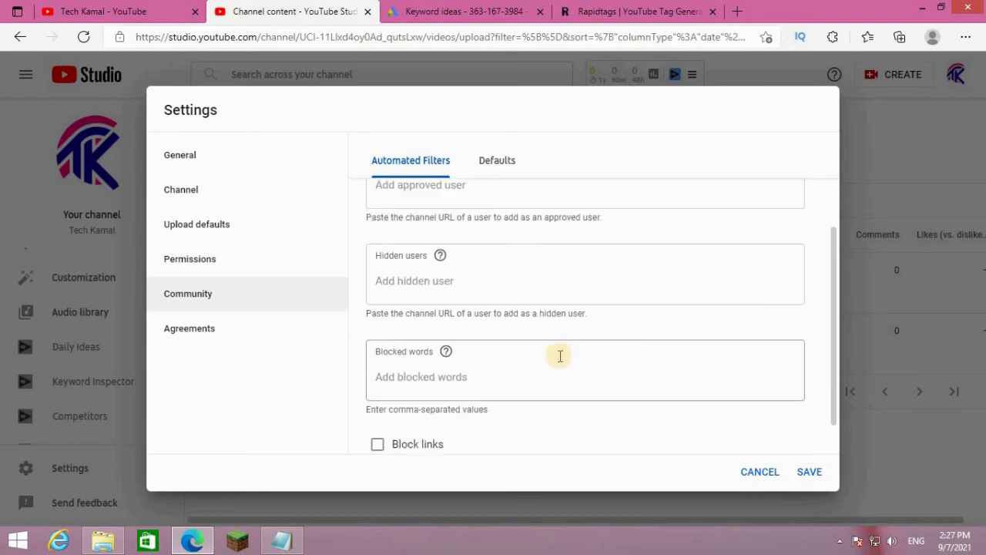
left_click(204, 342)
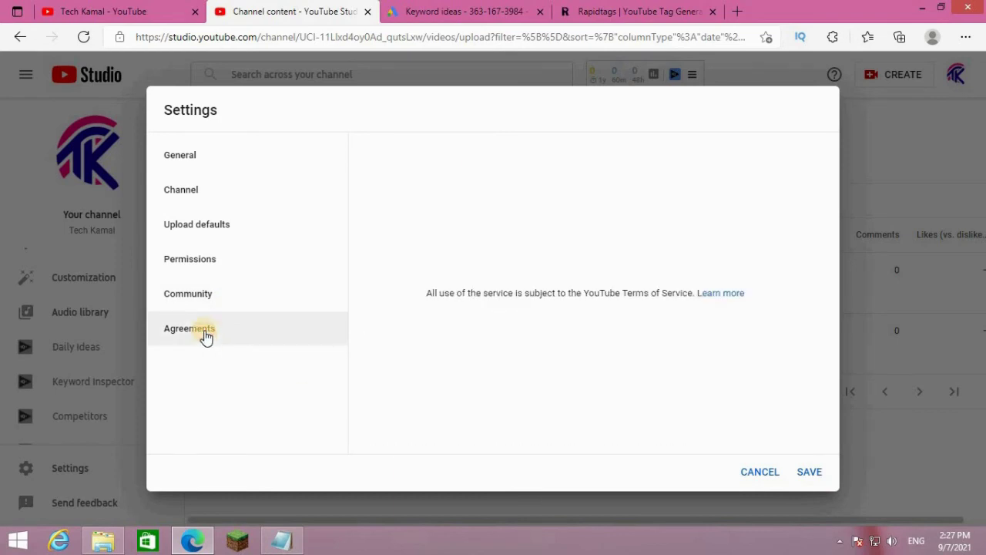
Set the default video language to Urdu in the advanced upload defaults.
left_click(206, 226)
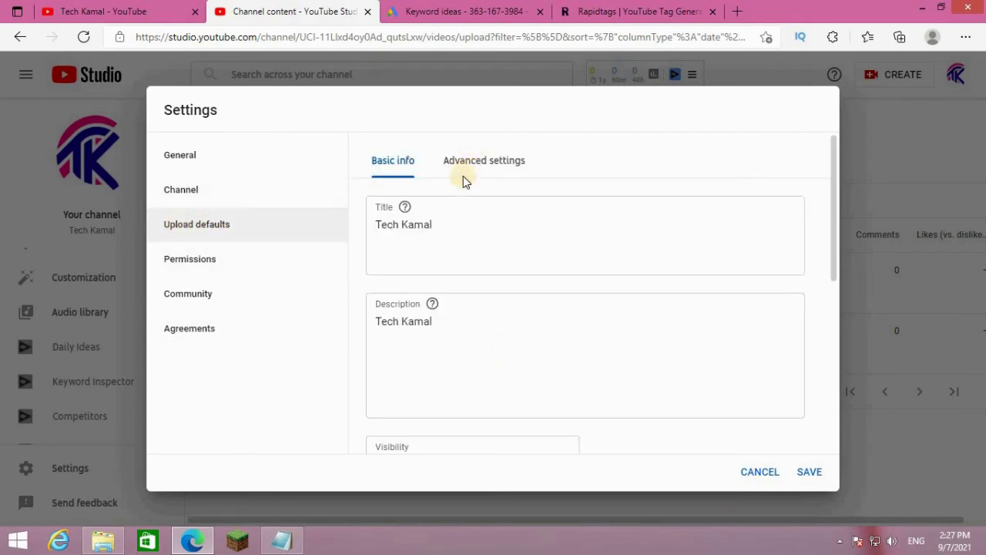
left_click(489, 164)
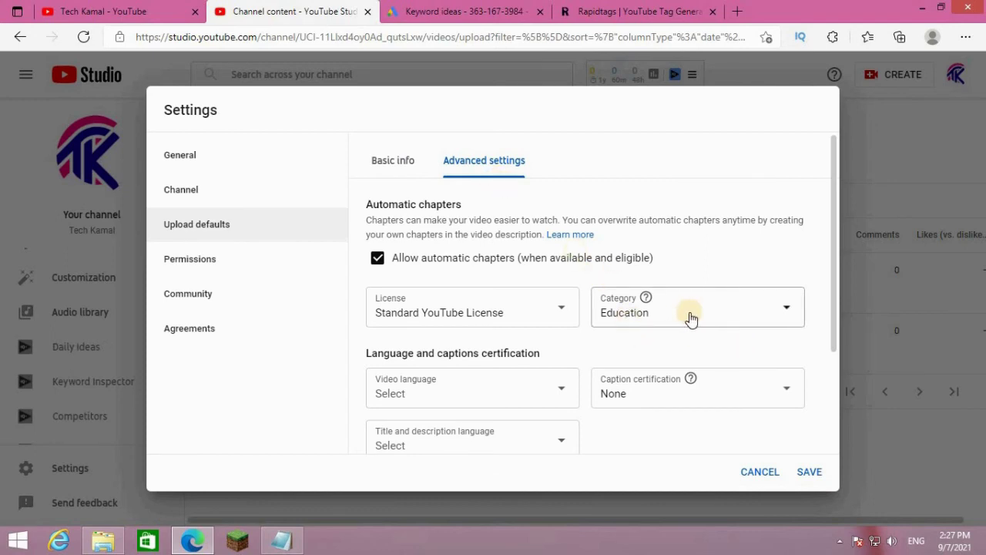
scroll(690, 316, "down", 1)
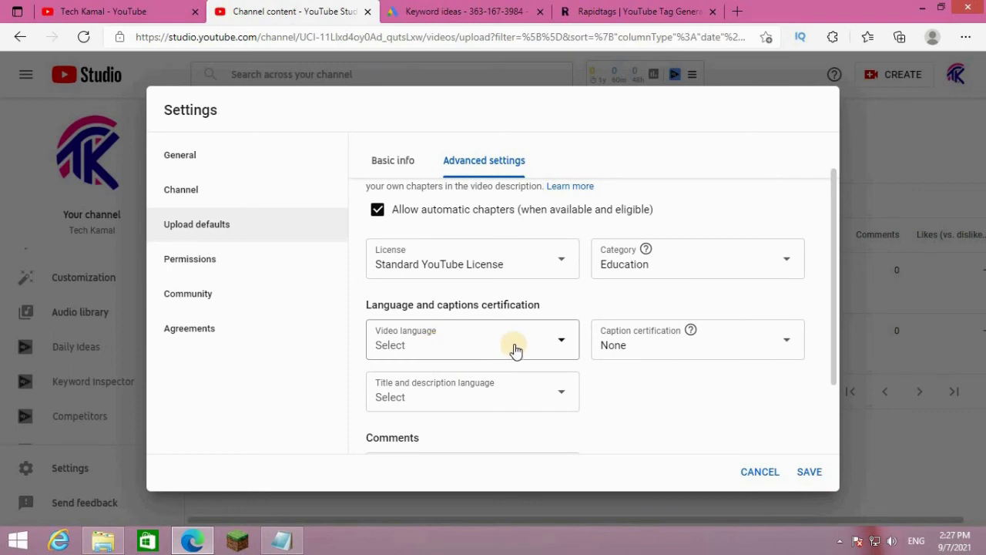
scroll(515, 349, "down", 1)
left_click(509, 301)
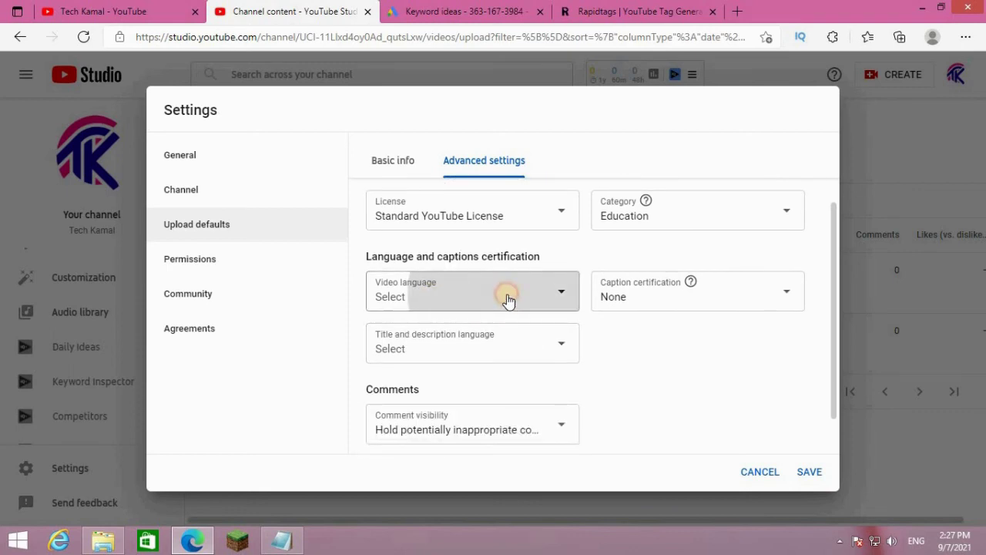
left_click(512, 300)
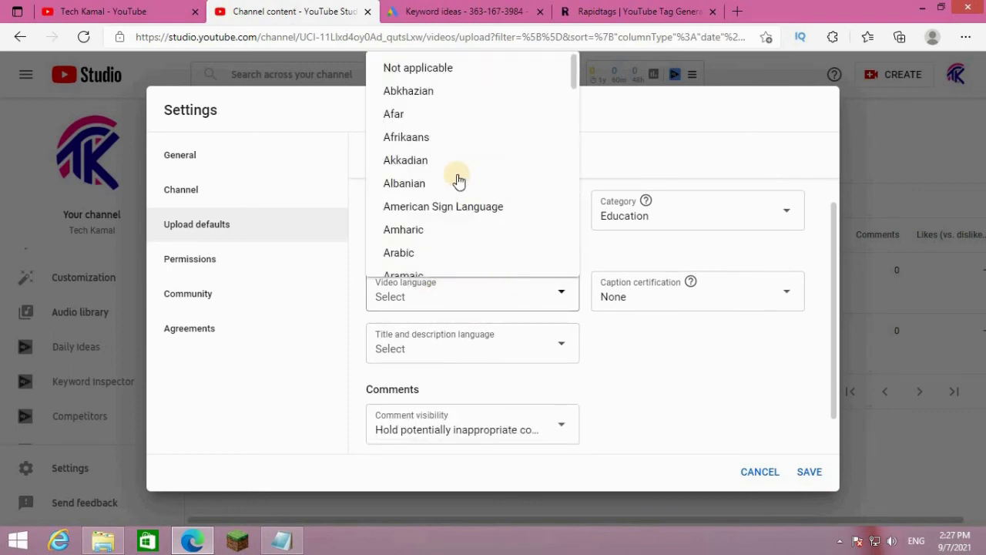
scroll(454, 171, "down", 5)
scroll(460, 183, "down", 18)
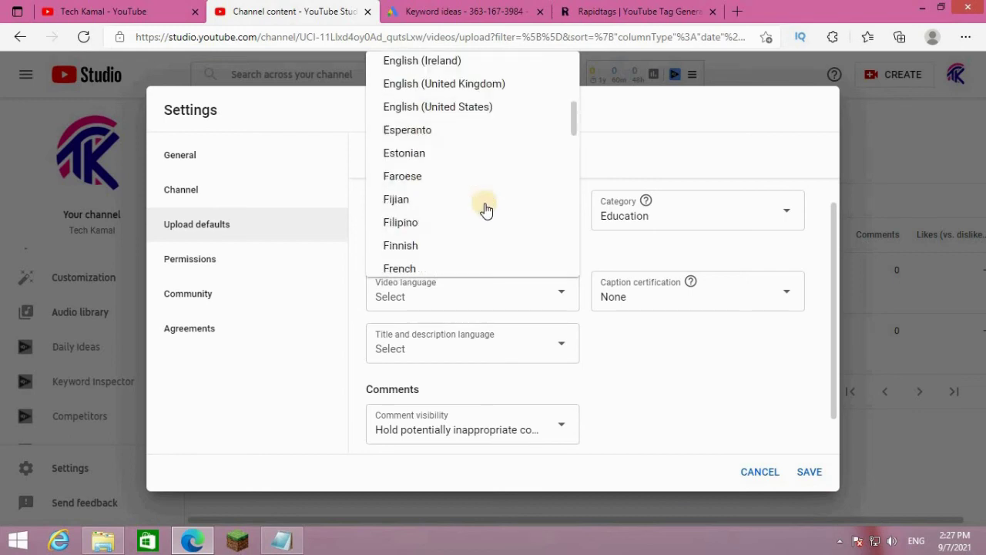
scroll(493, 221, "down", 20)
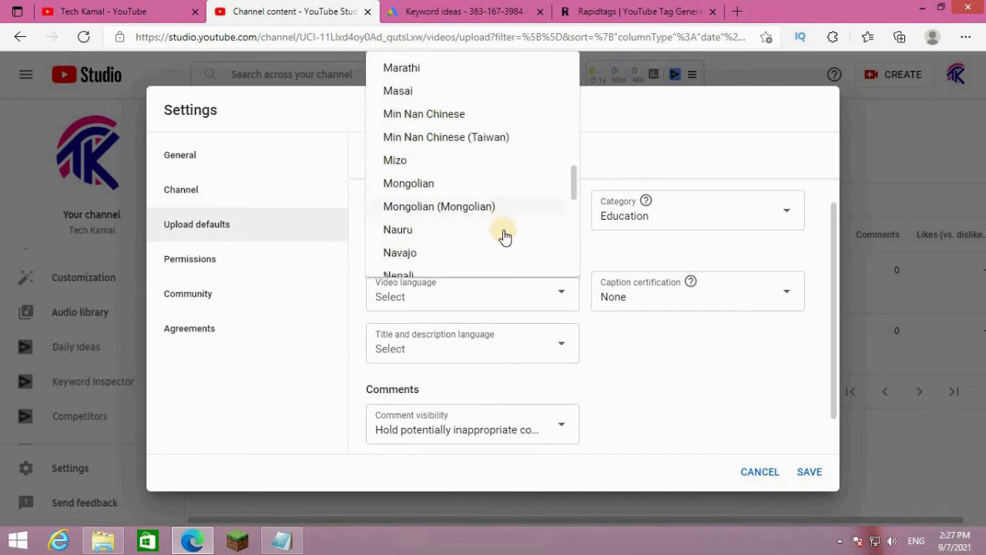
scroll(504, 236, "down", 15)
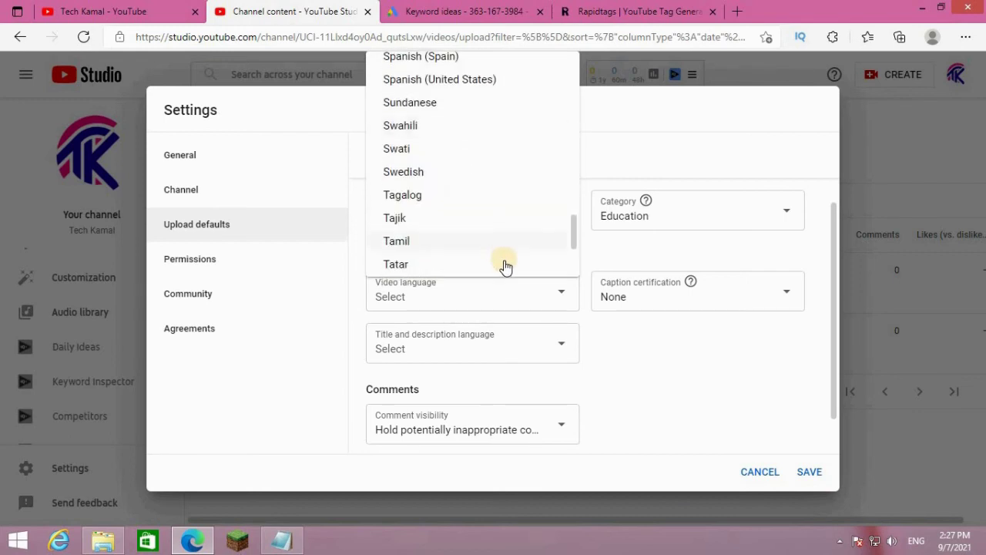
scroll(470, 252, "down", 3)
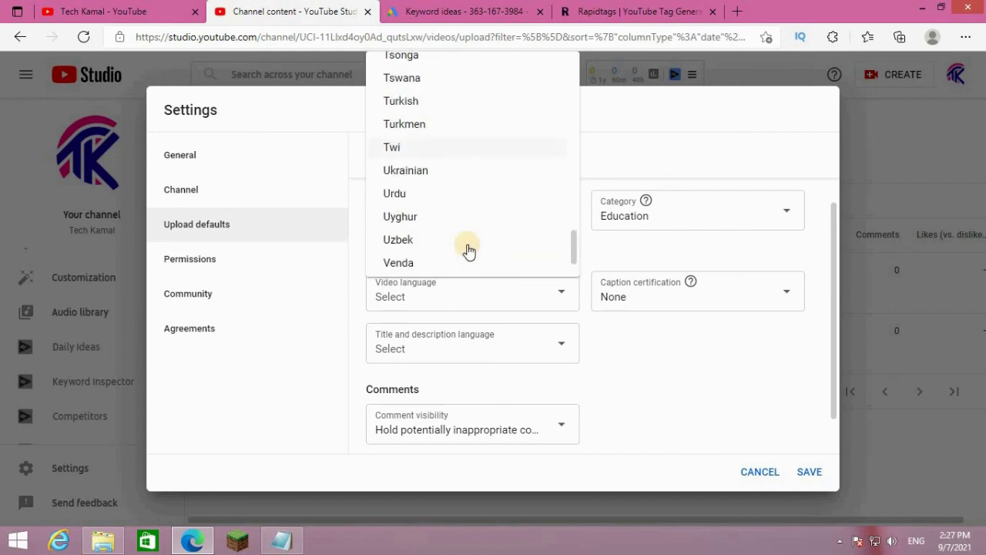
left_click(416, 195)
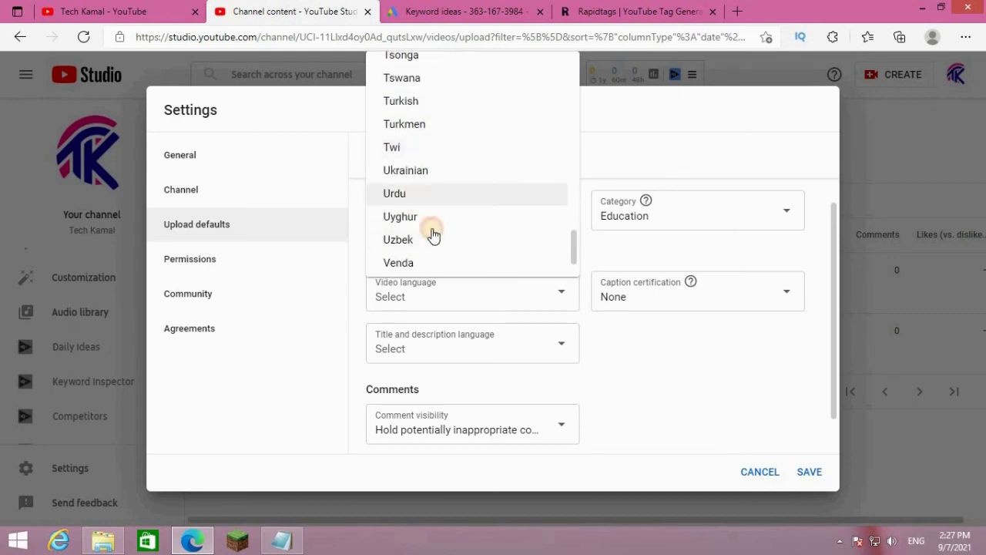
Set the default title and description language to English (United States) and save the channel settings.
left_click(566, 357)
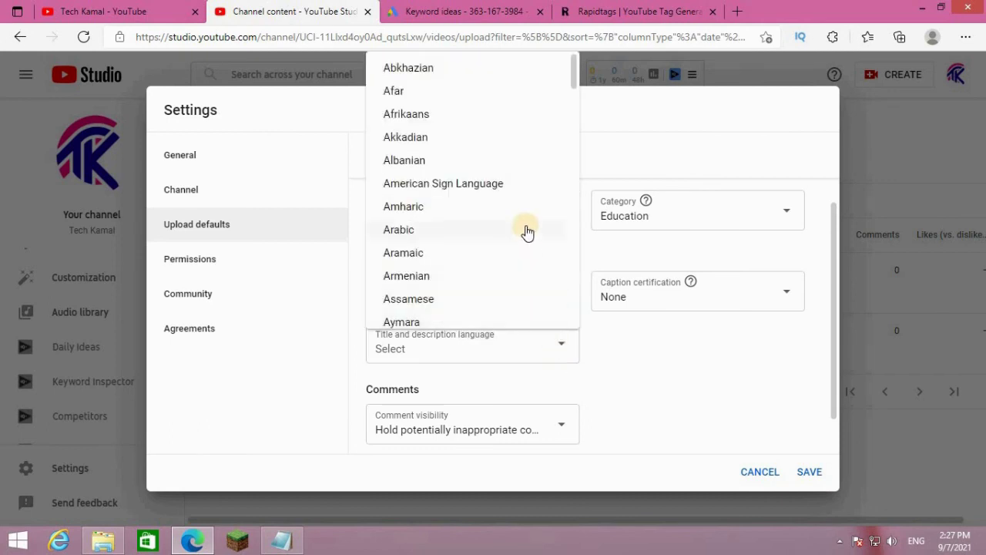
scroll(533, 258, "down", 2)
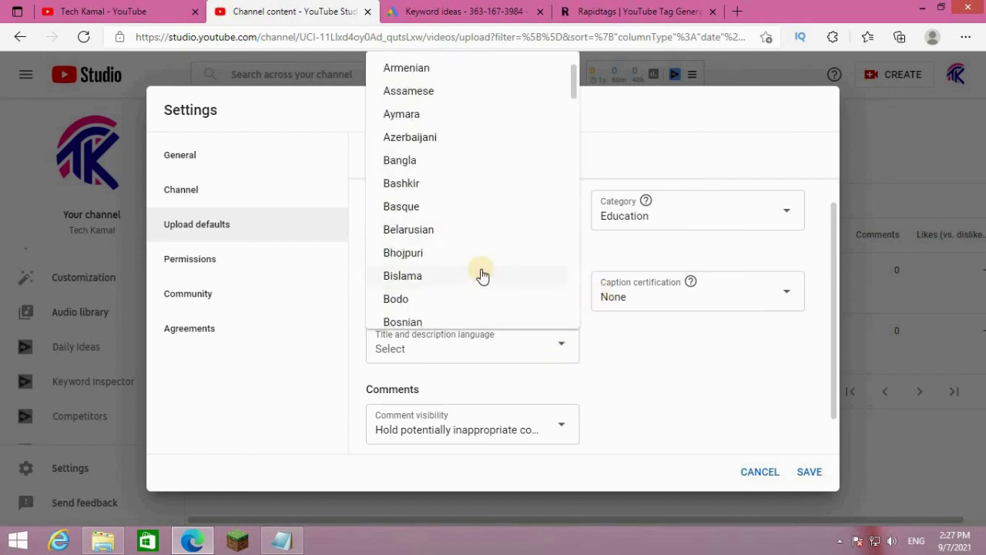
scroll(482, 276, "down", 7)
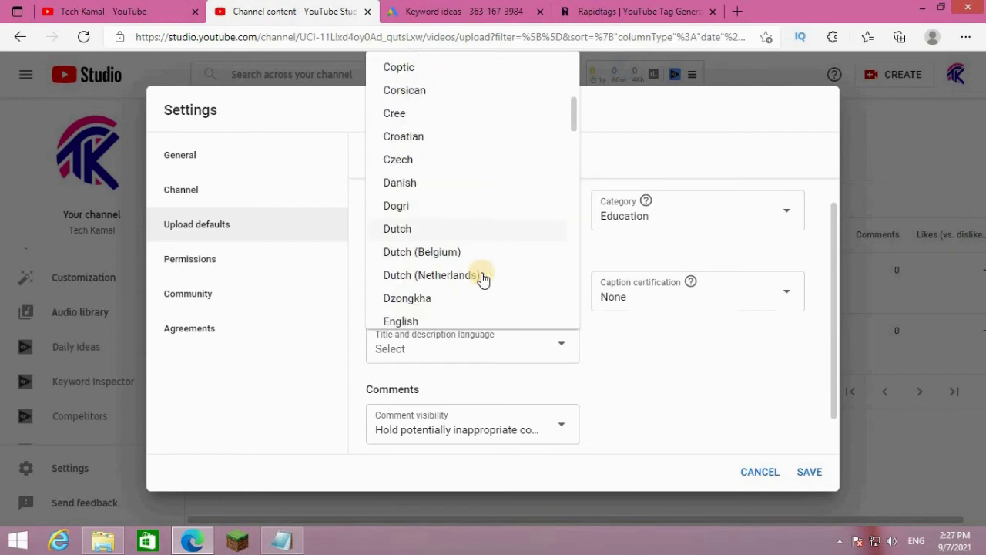
scroll(483, 279, "down", 3)
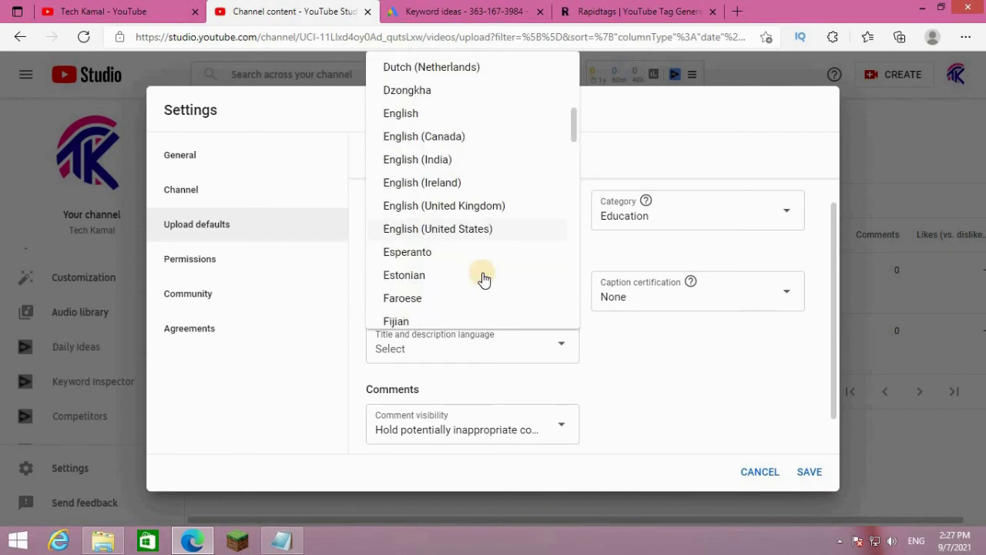
left_click(484, 231)
scroll(656, 375, "down", 1)
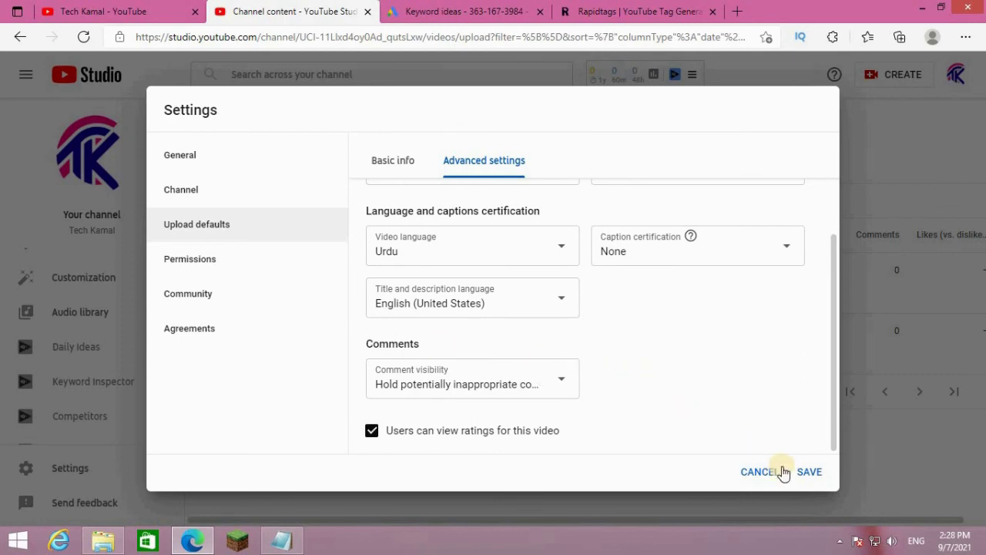
left_click(815, 477)
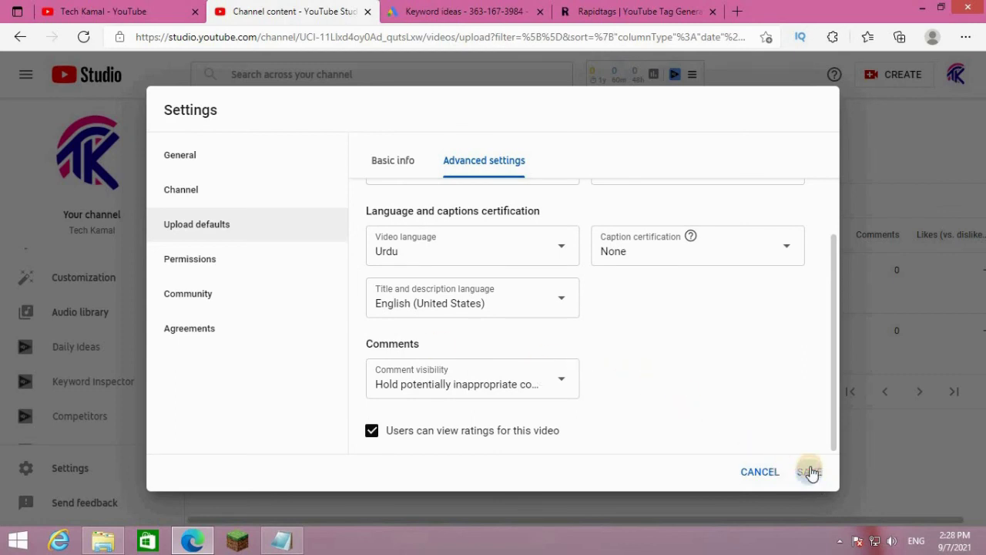